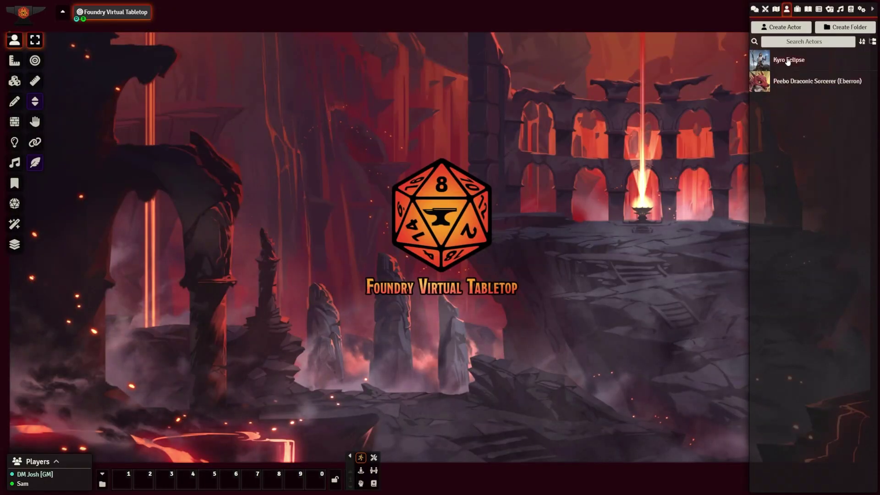
View the Kyro Eclipse character in Foundry Virtual Tabletop and in the D&D Beyond campaign.
left_click(787, 61)
left_click_drag(361, 50, 379, 61)
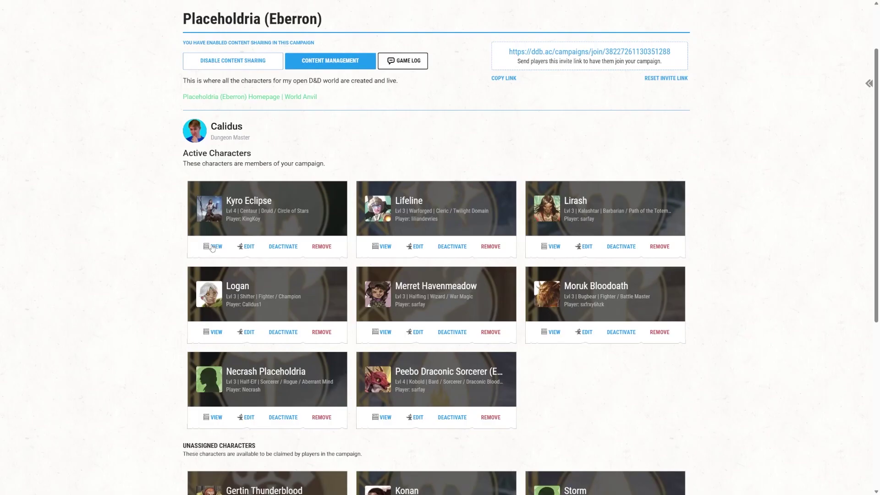
left_click(213, 247)
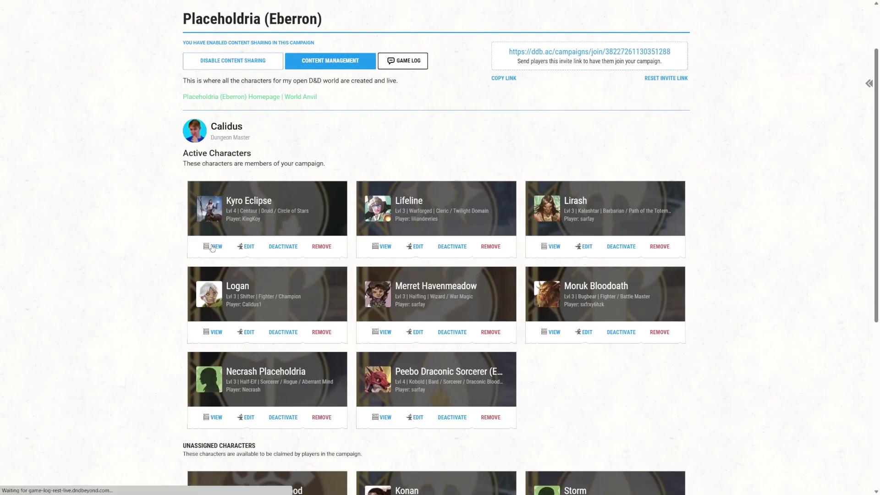
scroll(560, 264, "down", 2)
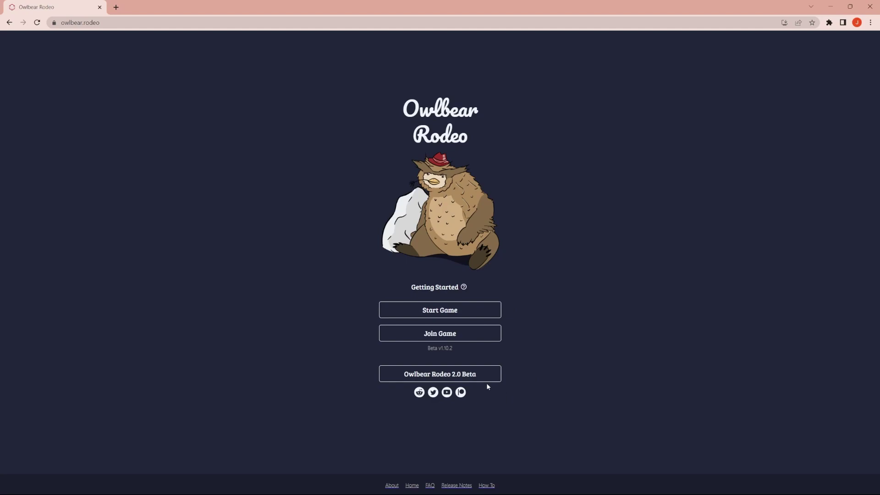
Go to the Owlbear Rodeo 2.0 Beta site and sign up with a Google account.
left_click(458, 374)
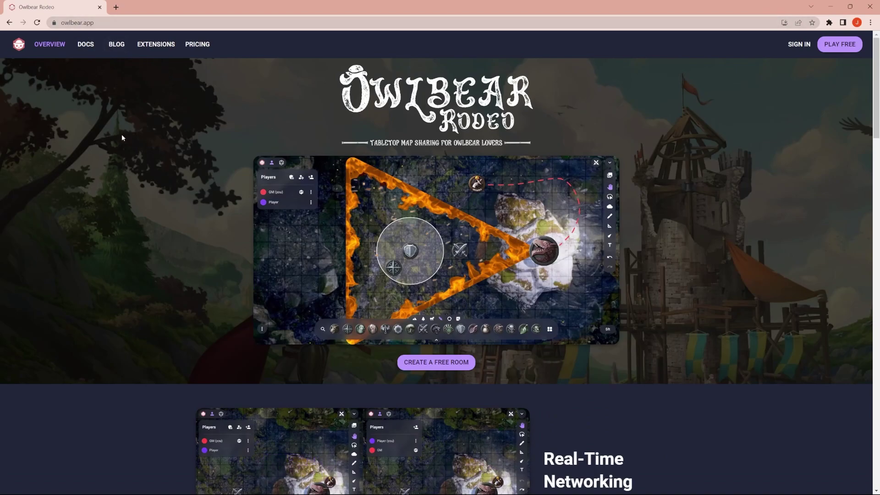
left_click(827, 46)
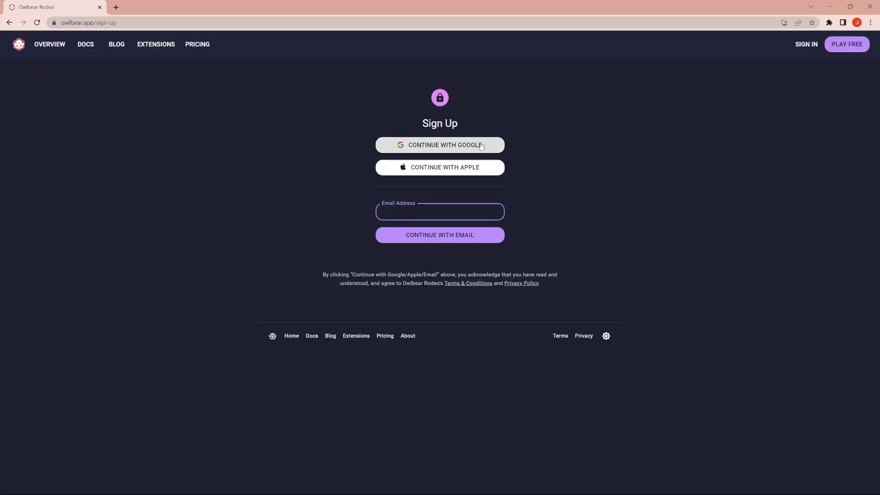
left_click(499, 146)
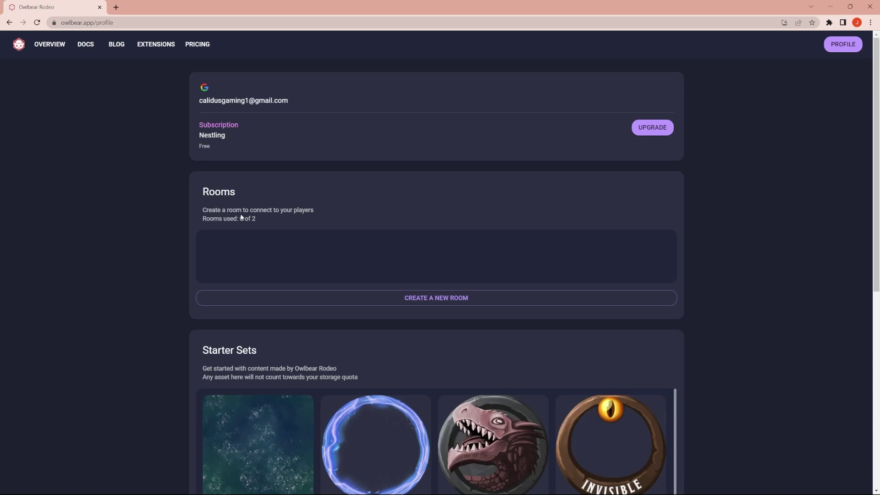
Review the account's room allowance and compare the features of the Nestling, Fledgling and Bestling subscription plans.
left_click_drag(240, 218, 256, 218)
left_click(344, 214)
scroll(159, 241, "down", 3)
left_click(652, 127)
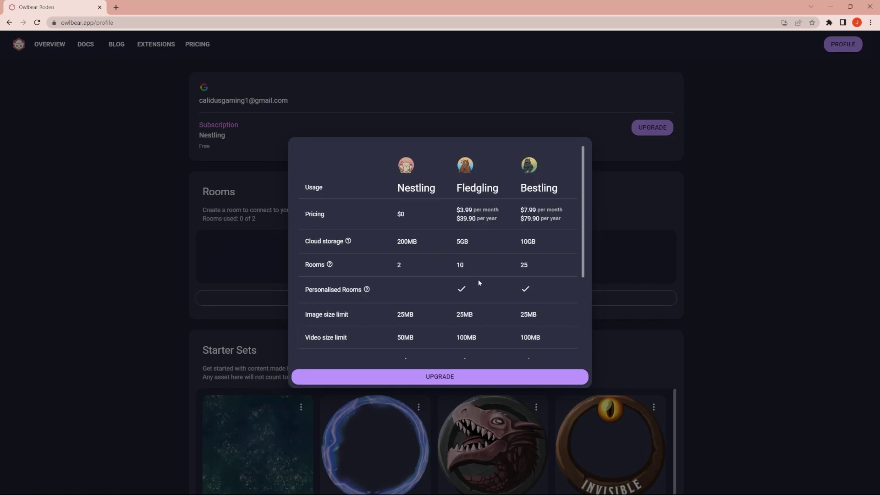
scroll(437, 267, "down", 1)
scroll(509, 283, "down", 2)
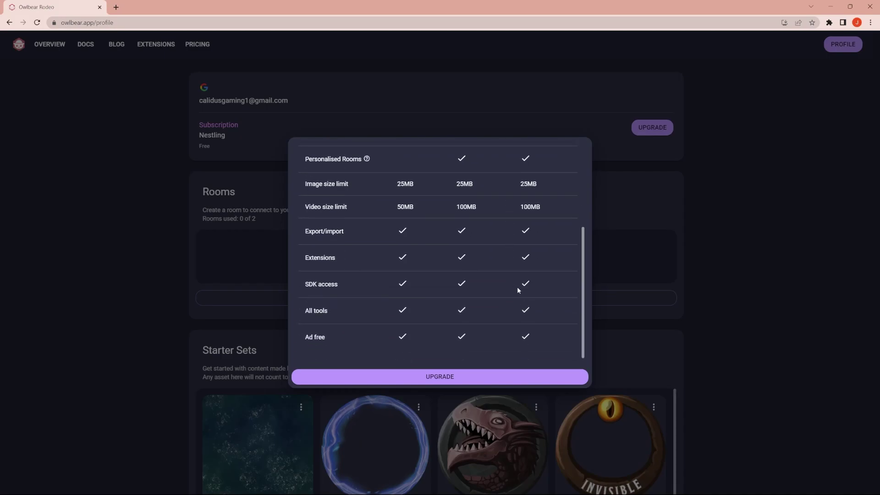
left_click(746, 250)
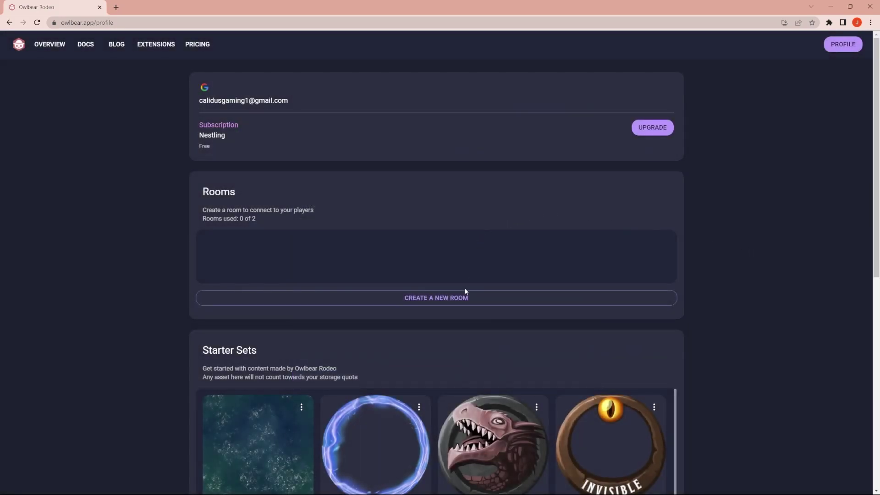
Look through the starter sets on the profile page and add Dice and Initiative Tracker to the account.
scroll(784, 239, "down", 8)
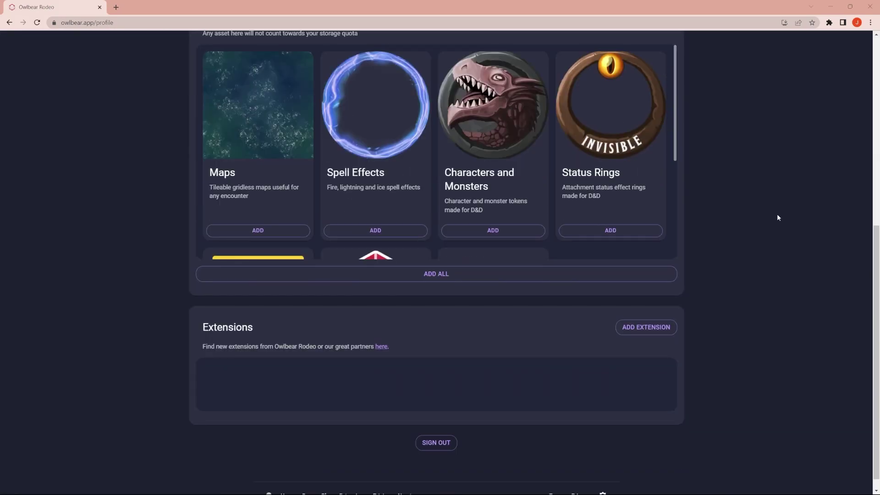
scroll(778, 218, "up", 3)
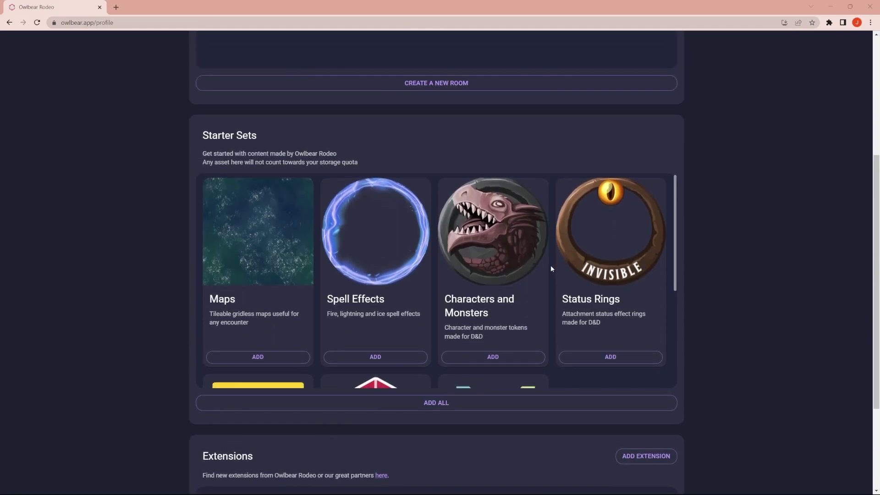
scroll(551, 264, "down", 2)
scroll(644, 253, "up", 1)
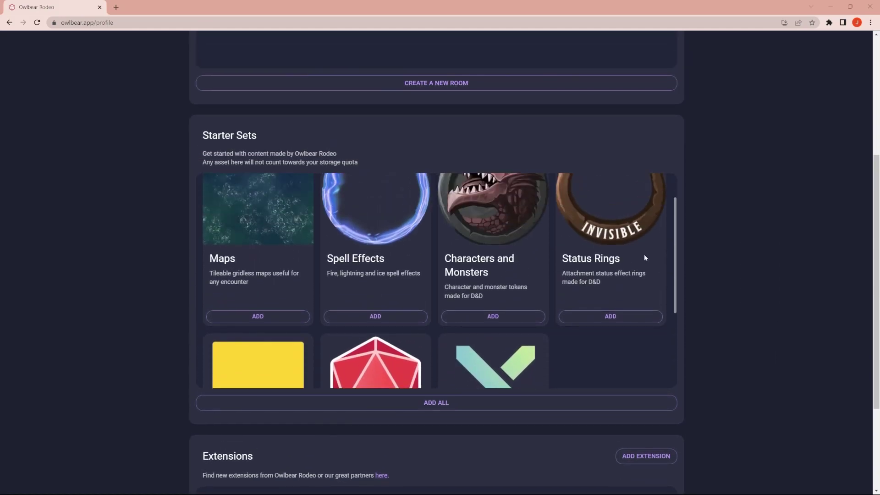
scroll(574, 259, "down", 3)
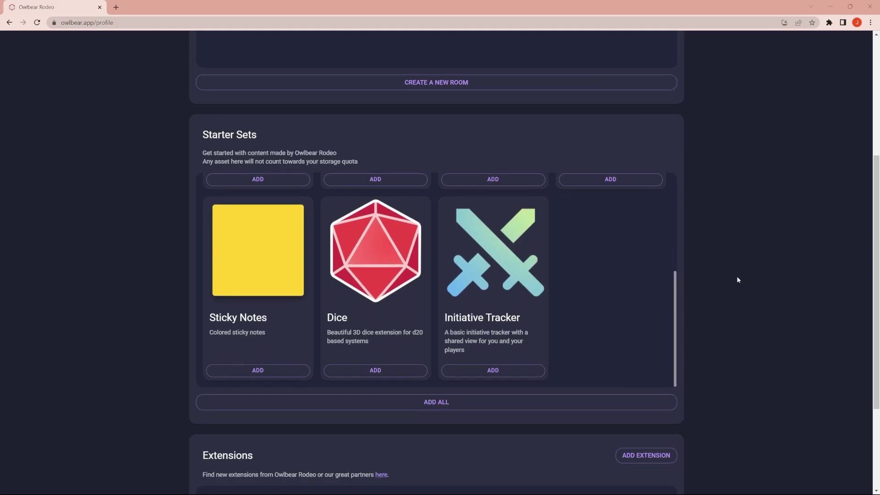
scroll(735, 275, "down", 2)
scroll(615, 232, "up", 4)
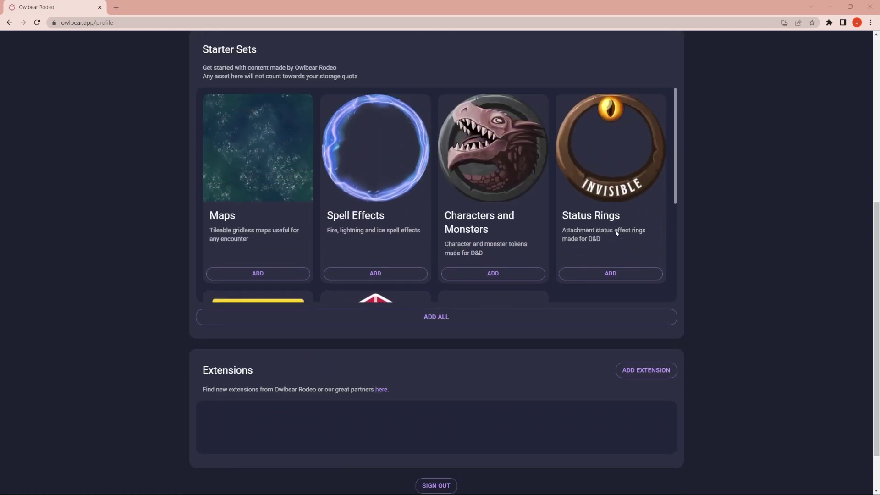
scroll(596, 234, "down", 4)
left_click(355, 285)
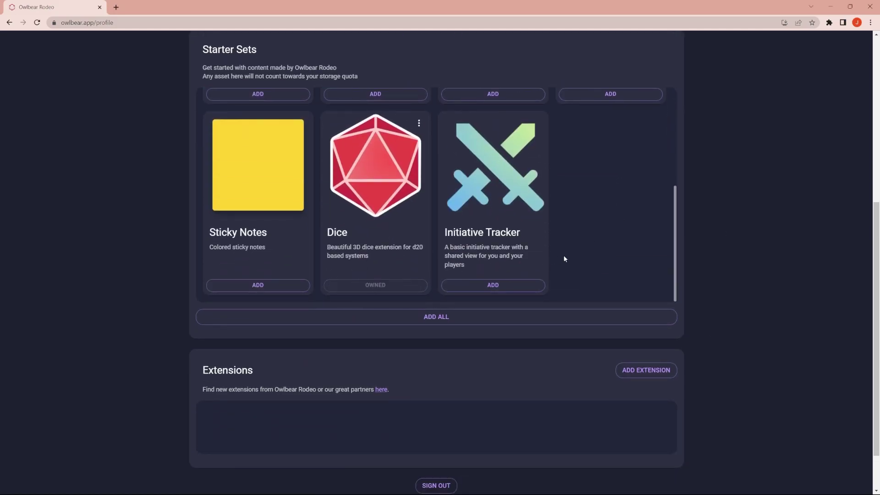
left_click(518, 289)
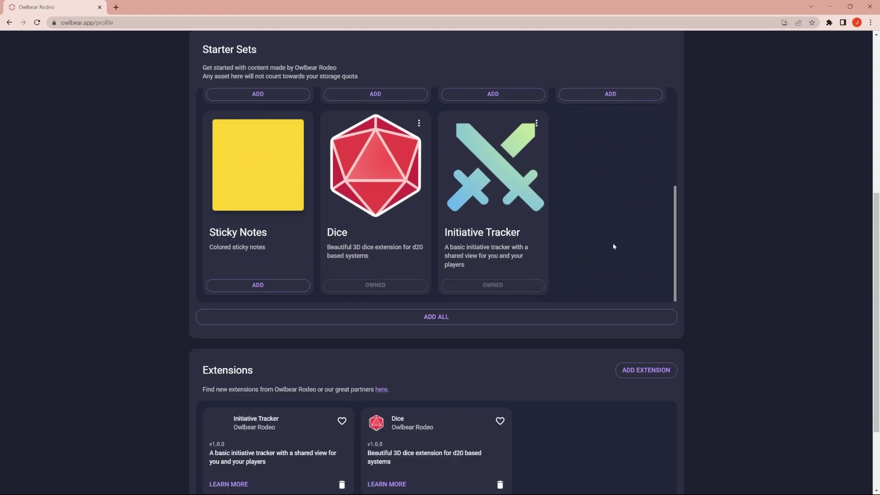
Add the Status Rings, Characters and Monsters, Spell Effects and Maps starter sets to the account.
scroll(612, 242, "up", 4)
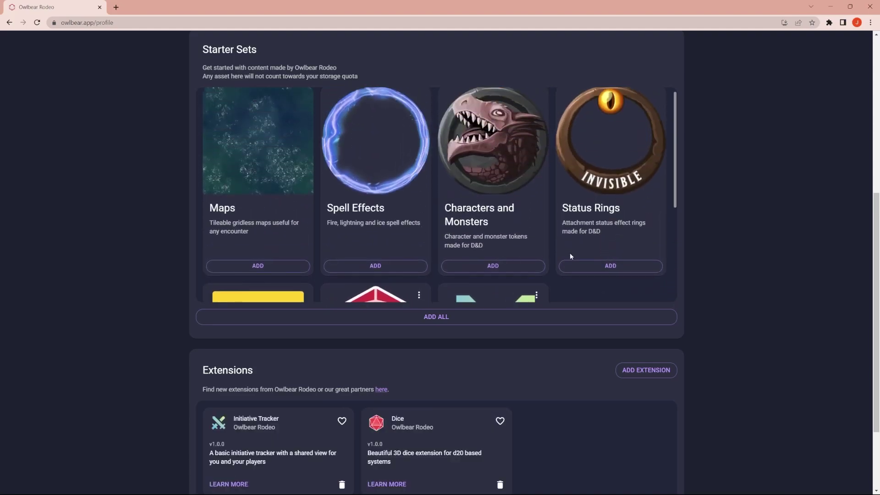
left_click(601, 265)
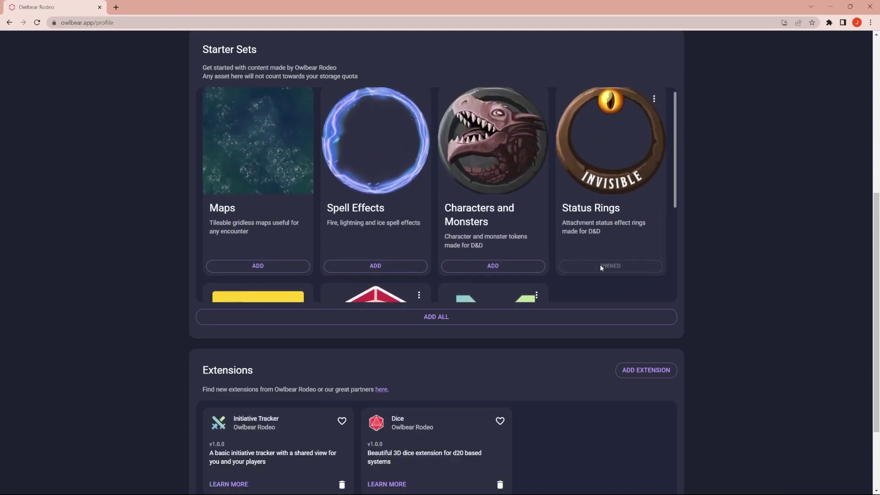
left_click(516, 266)
left_click(394, 267)
left_click(296, 265)
scroll(365, 242, "down", 2)
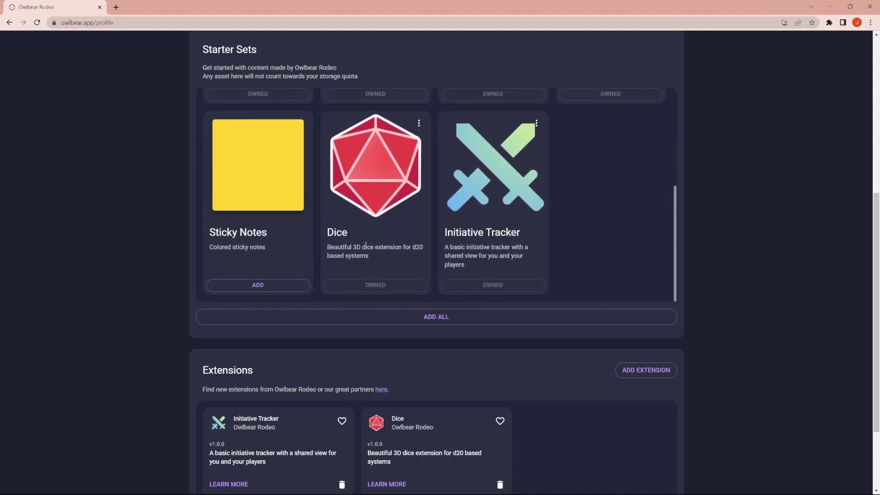
left_click(275, 286)
scroll(362, 267, "up", 5)
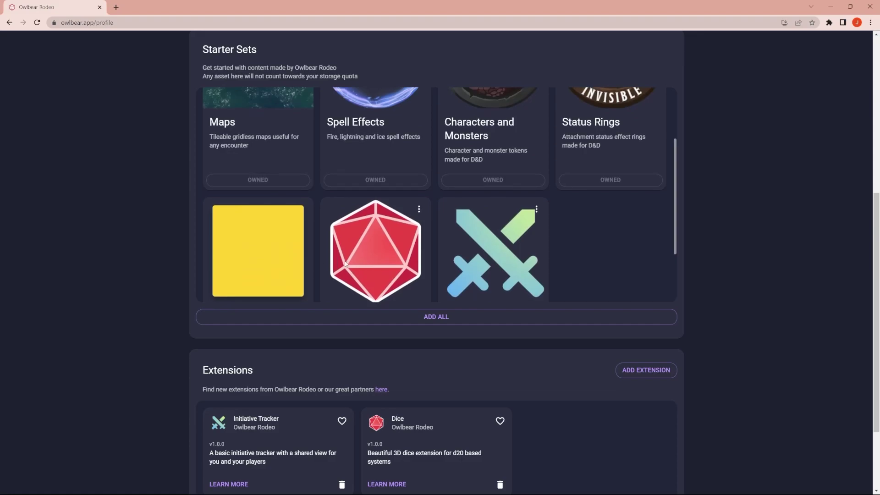
scroll(329, 262, "down", 5)
left_click(631, 262)
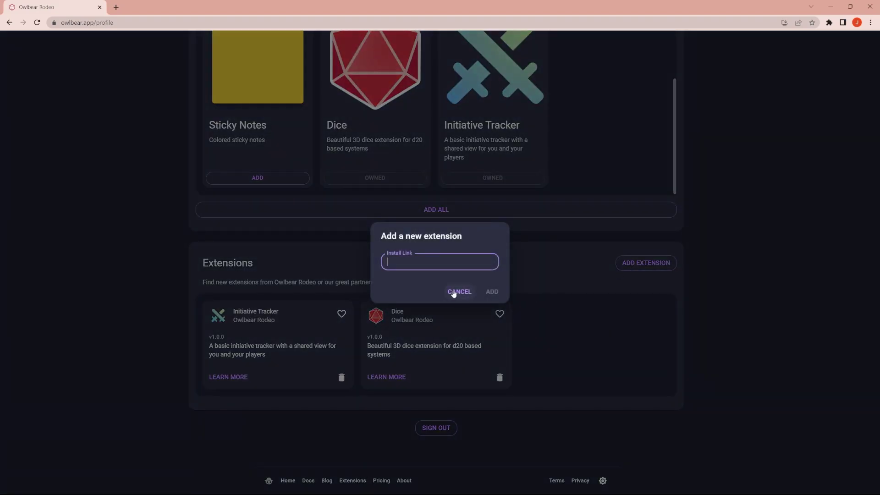
left_click(545, 300)
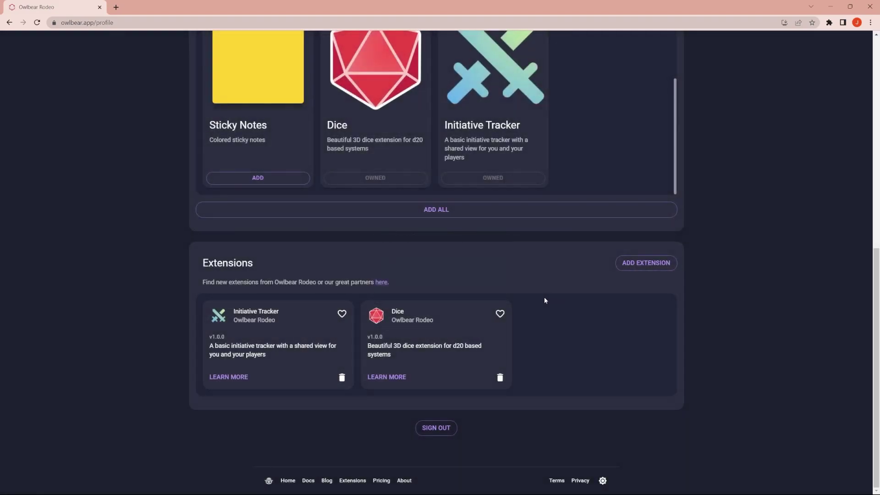
Find the Colored Rings extension in the Owlbear Rodeo extensions catalogue and copy its install link.
left_click(380, 282)
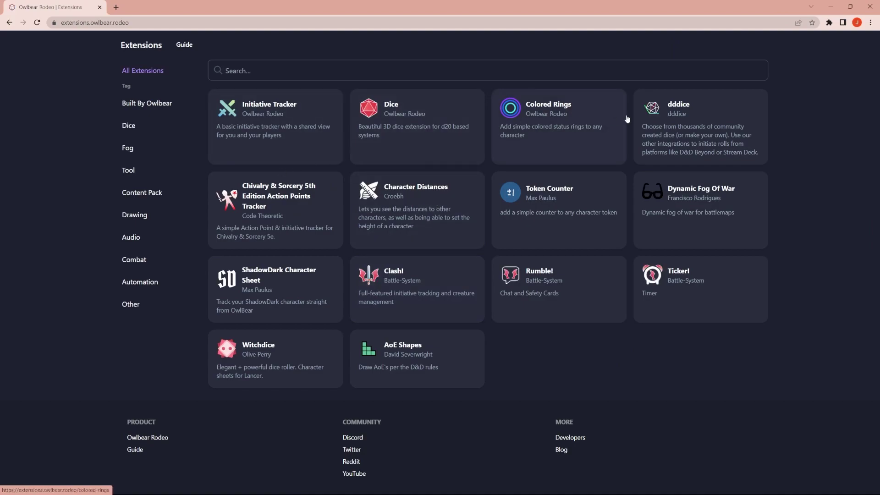
left_click(559, 130)
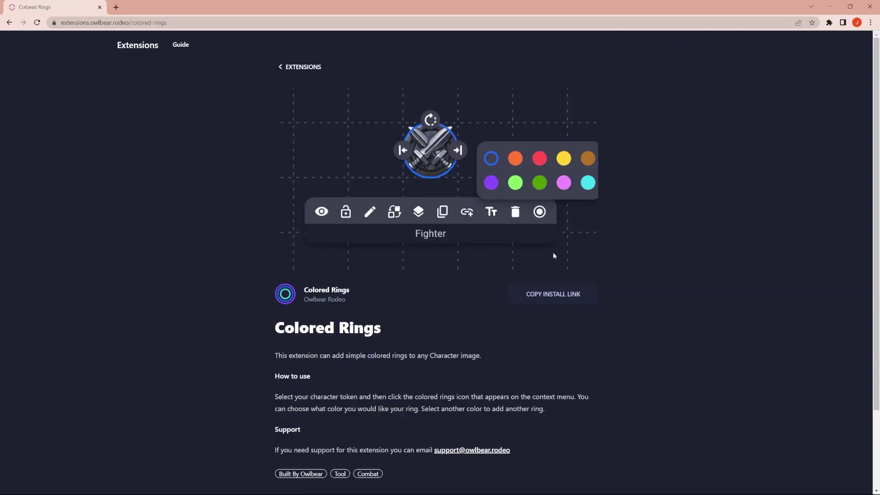
left_click(561, 298)
Return to the profile page and add the Colored Rings extension using the copied install link.
left_click(302, 67)
left_click(9, 23)
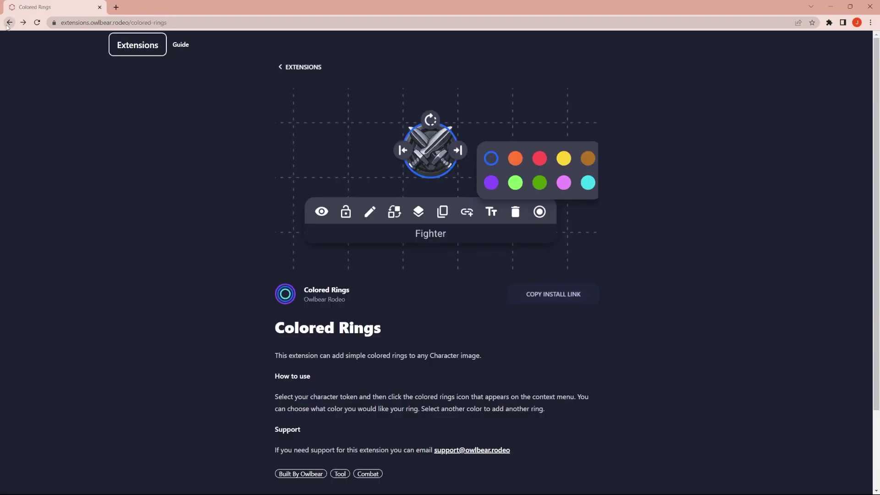
left_click(9, 23)
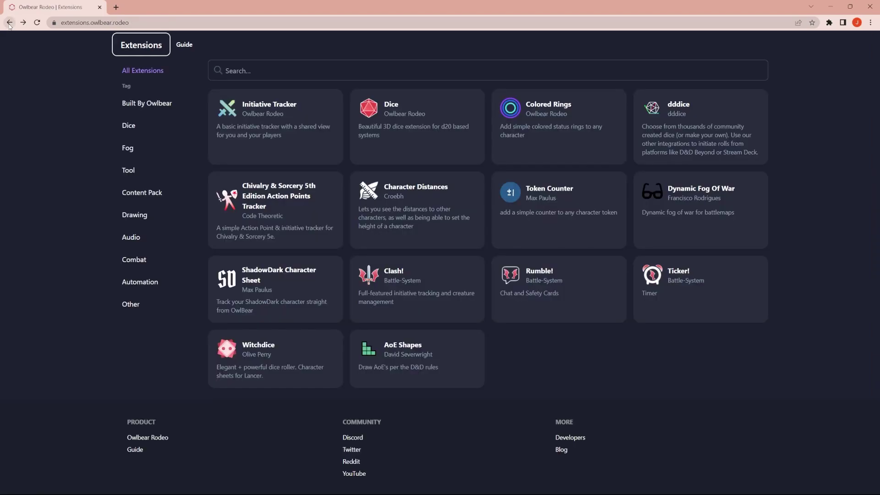
left_click(10, 23)
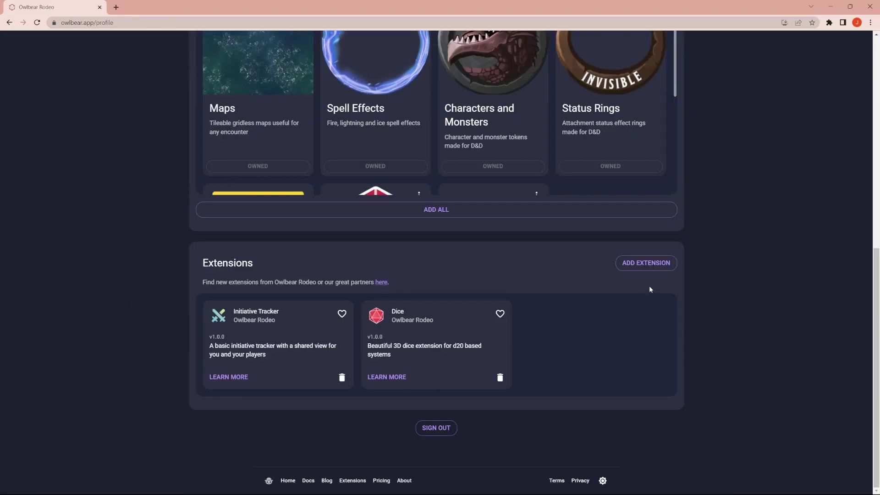
left_click(646, 264)
key("ctrl+v")
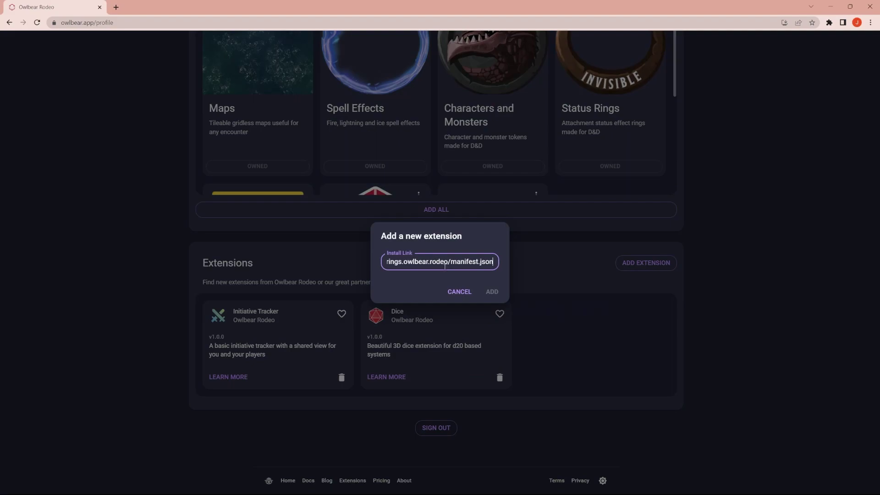
left_click(490, 335)
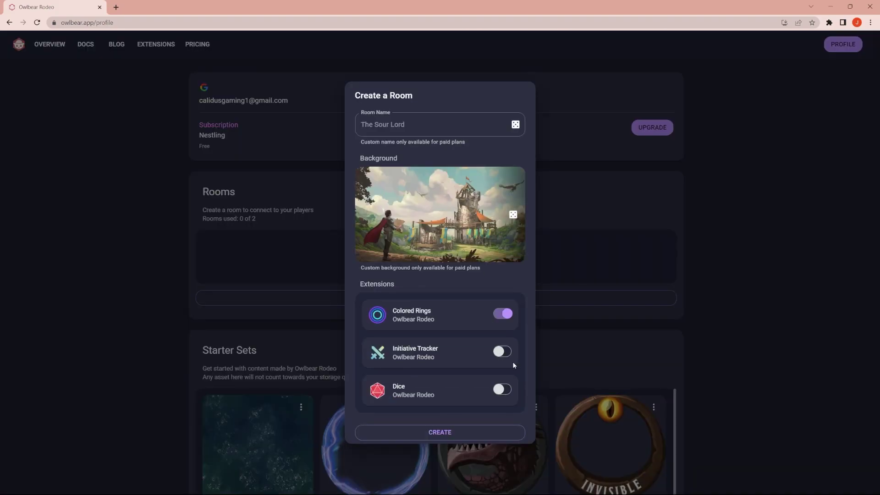
Create a room with the Initiative Tracker and Dice extensions enabled and a randomized name and background.
left_click(502, 352)
left_click(504, 389)
left_click(516, 123)
left_click(516, 122)
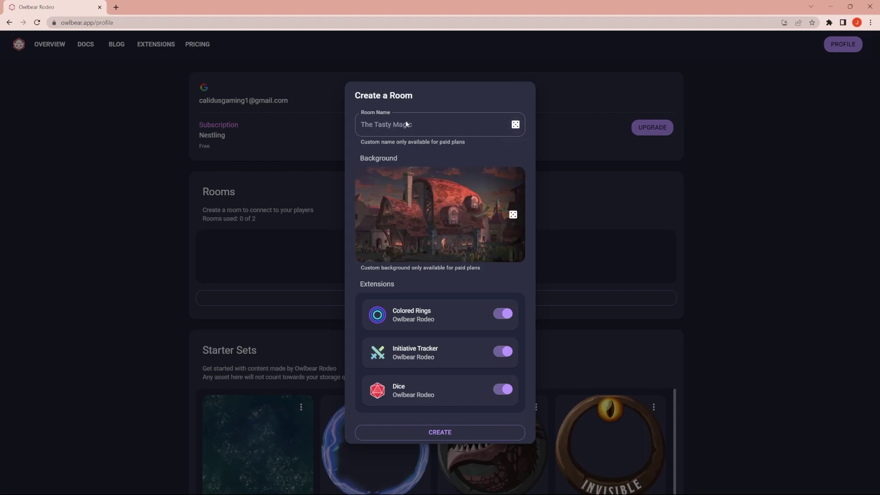
left_click(512, 215)
left_click(512, 215)
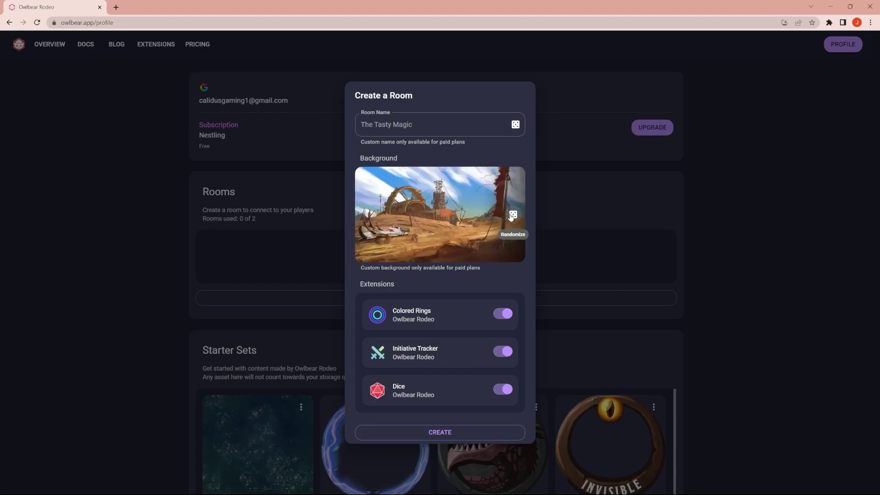
left_click(513, 215)
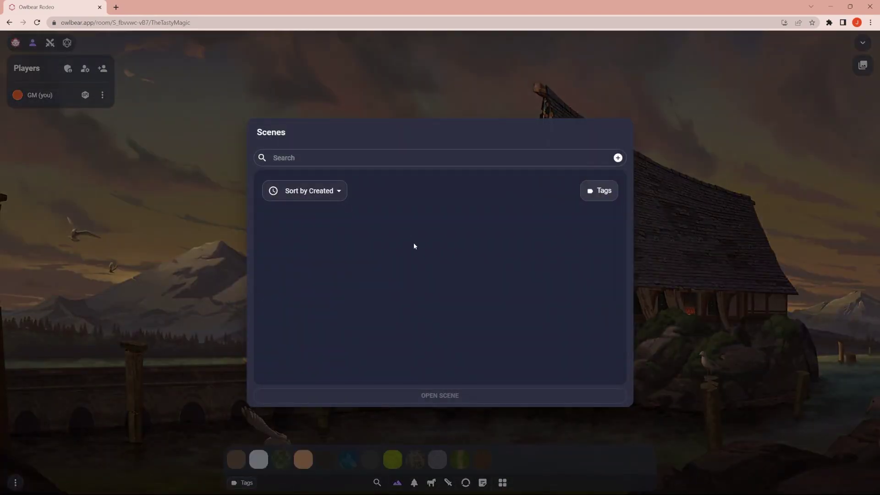
Start a new scene from a new map, loading the cos501 JPG image from the Downloads folder.
left_click(618, 157)
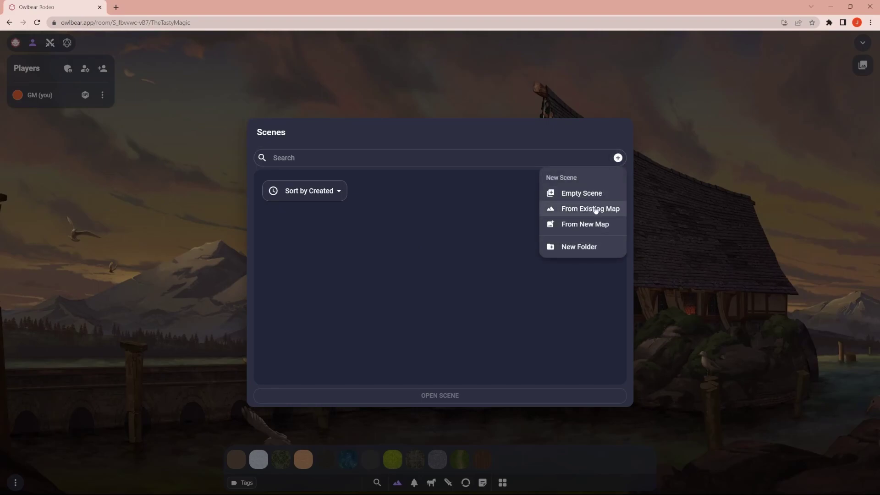
left_click(597, 224)
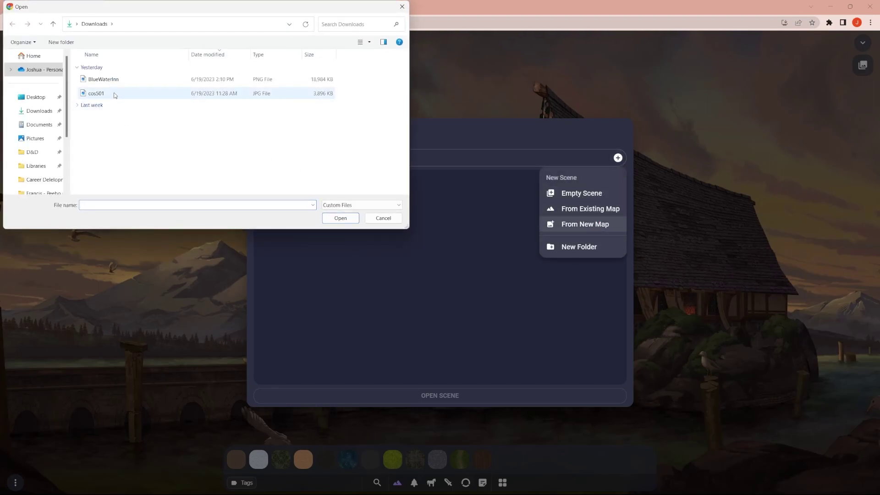
left_click(114, 93)
left_click(339, 222)
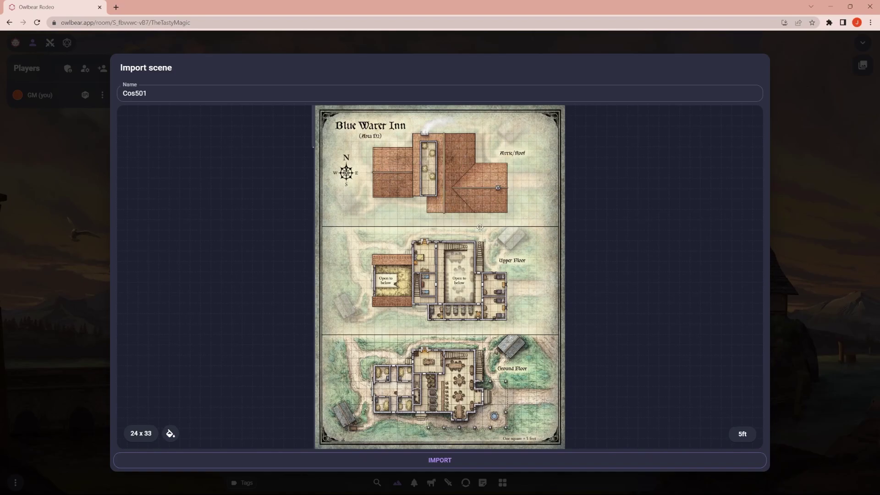
Shift the grid origin of the Cos501 map to about x: 48, y: 50, near the map's inner border.
scroll(393, 286, "up", 5)
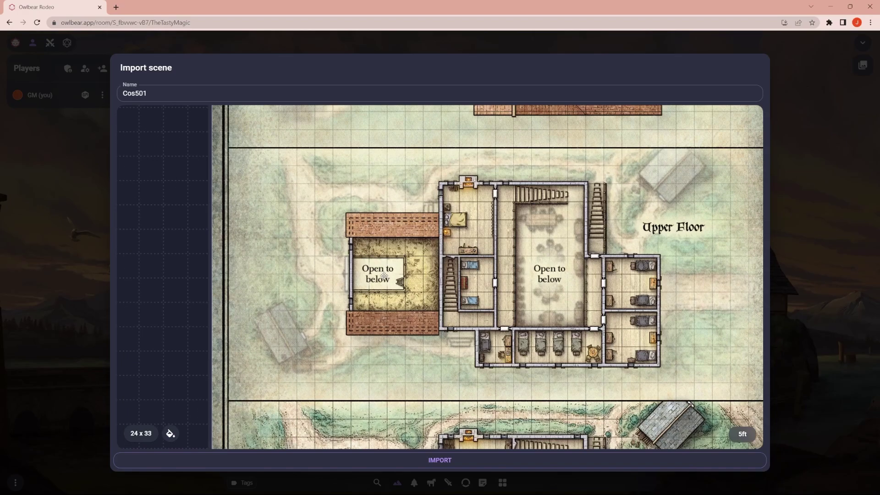
left_click_drag(210, 273, 403, 269)
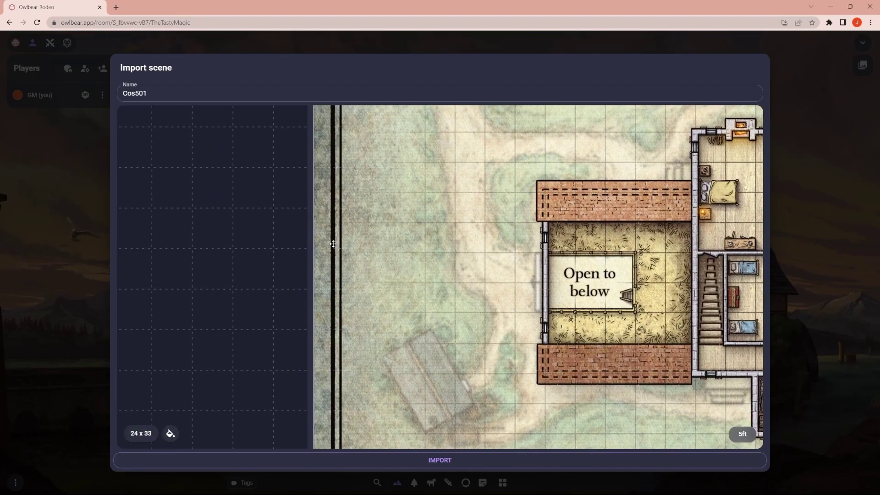
scroll(336, 216, "up", 4)
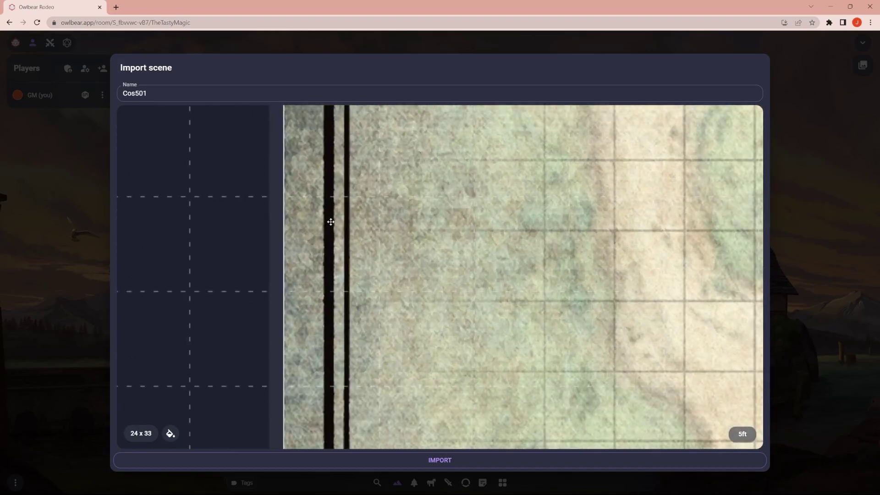
scroll(331, 209, "down", 8)
scroll(394, 337, "up", 5)
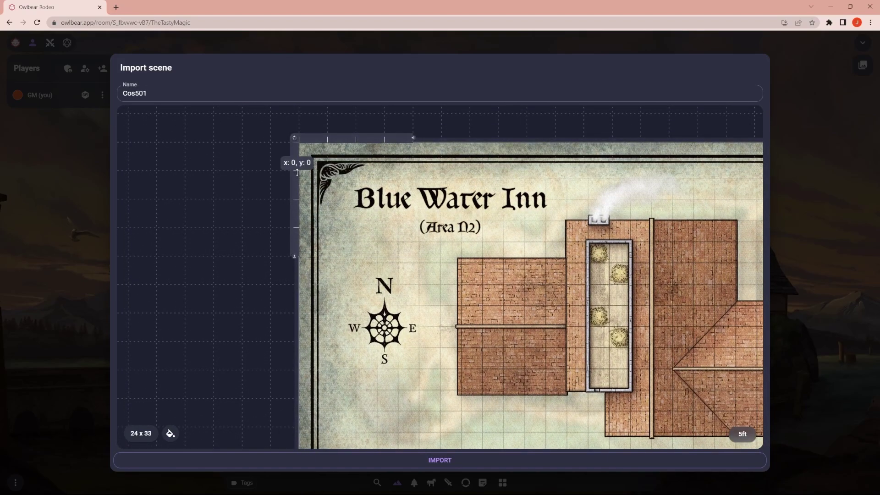
left_click_drag(297, 155, 319, 141)
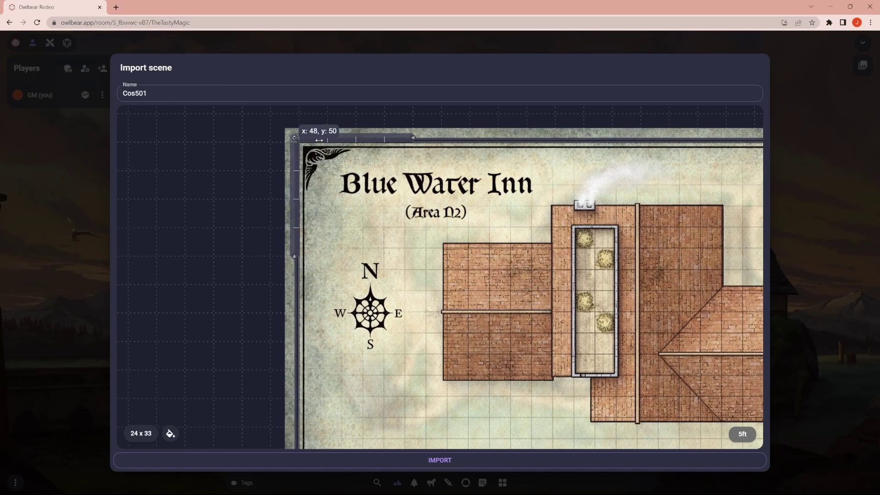
Rescale the Cos501 map against the grid to about 81 dpi, making it 30 x 41 squares.
scroll(431, 334, "up", 2)
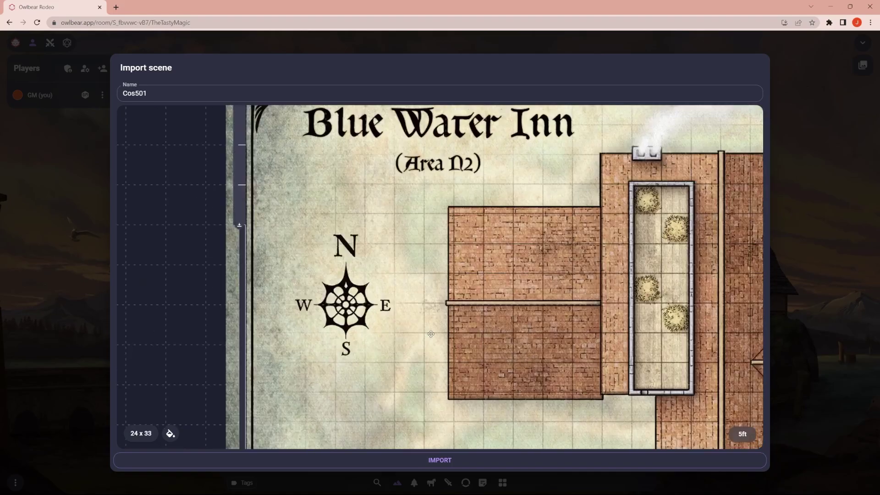
scroll(430, 334, "up", 3)
scroll(482, 122, "down", 2)
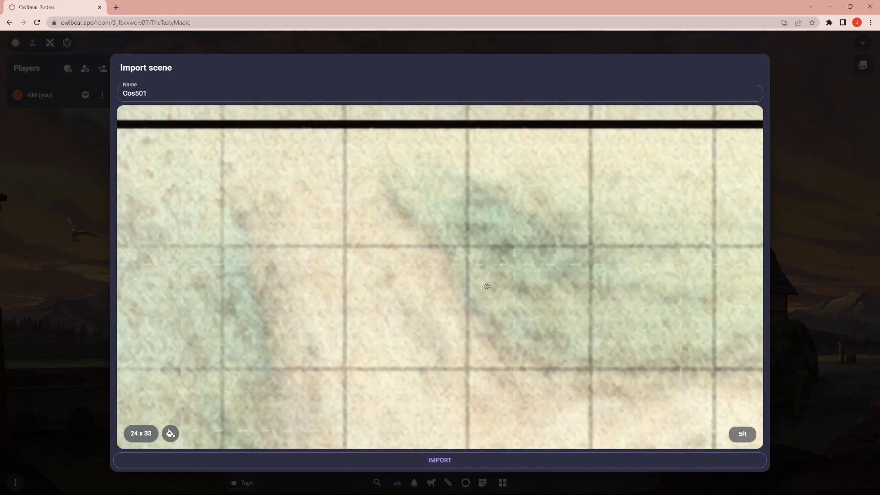
scroll(486, 286, "down", 5)
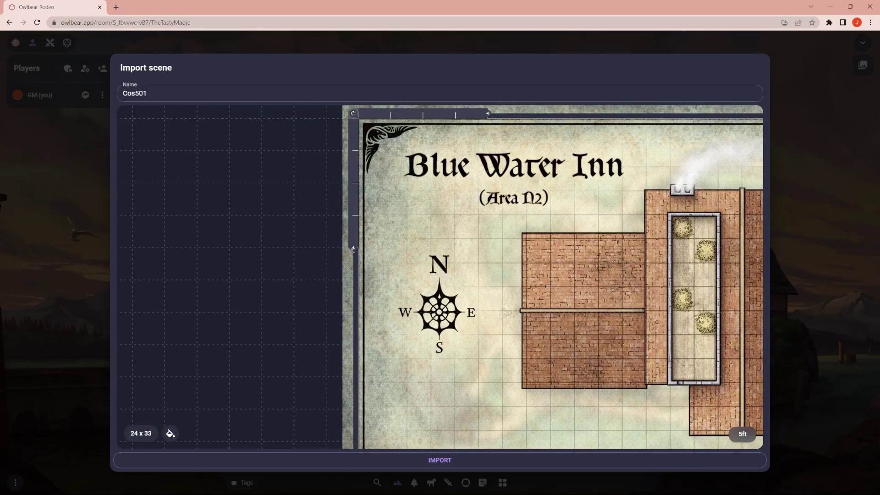
left_click_drag(353, 248, 354, 316)
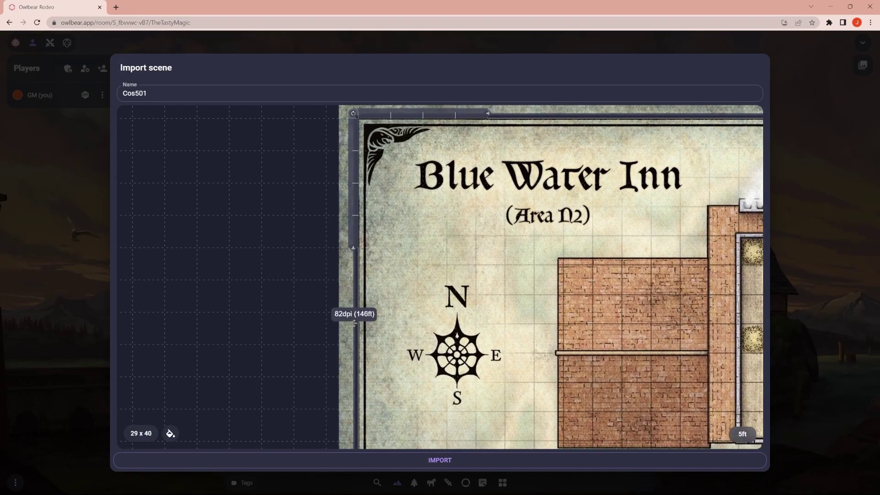
left_click_drag(307, 207, 327, 337)
Fine-tune the Cos501 grid scale to about 75 dpi, giving a 32 x 44 grid that follows the printed squares.
scroll(326, 337, "up", 5)
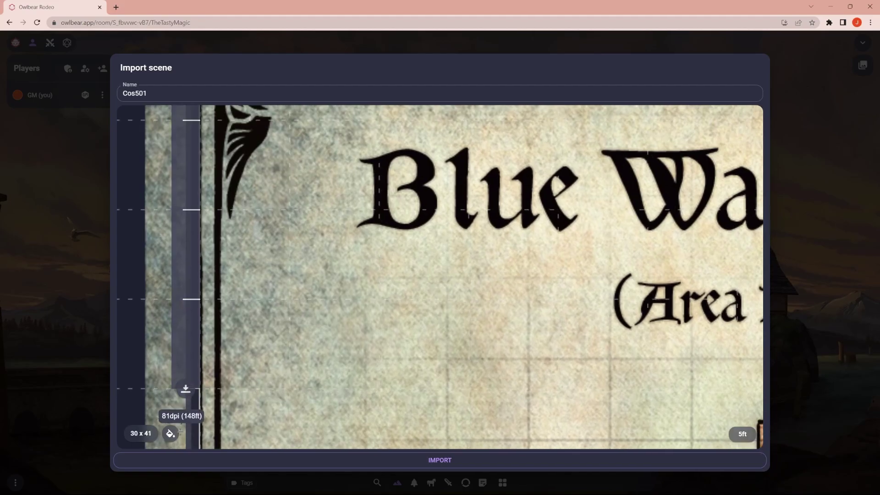
left_click_drag(186, 388, 208, 310)
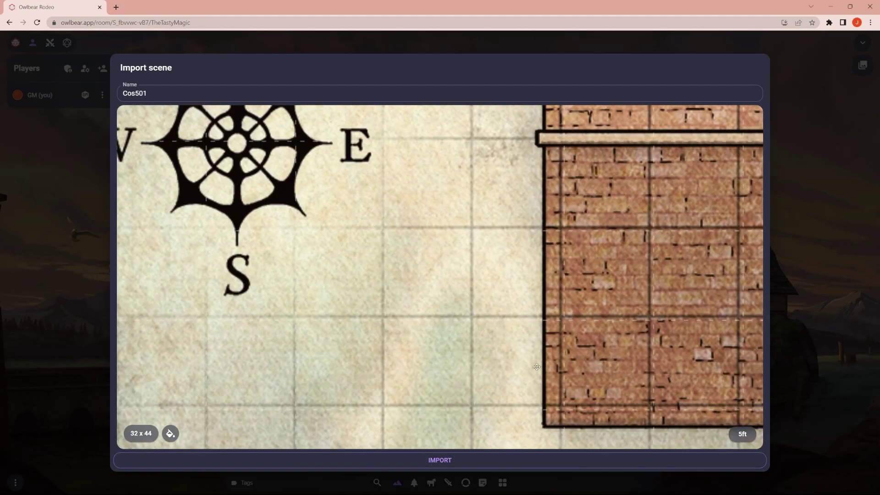
left_click_drag(536, 367, 463, 94)
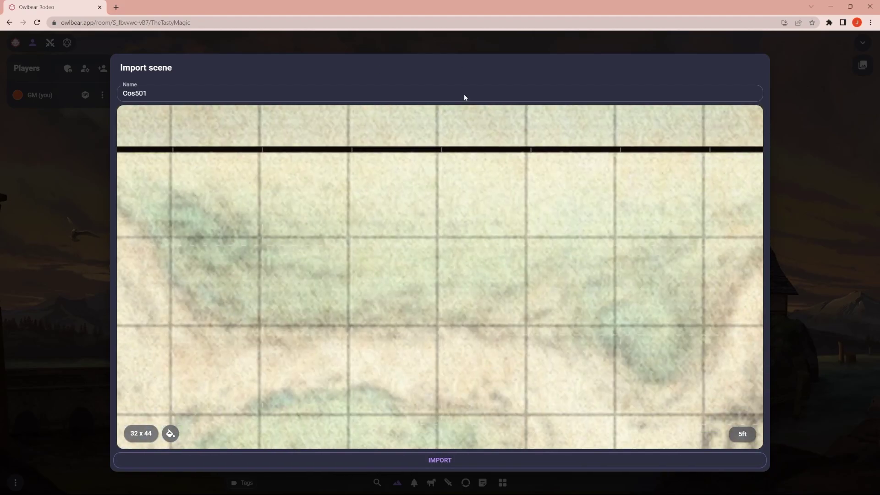
scroll(362, 253, "down", 4)
scroll(361, 253, "up", 5)
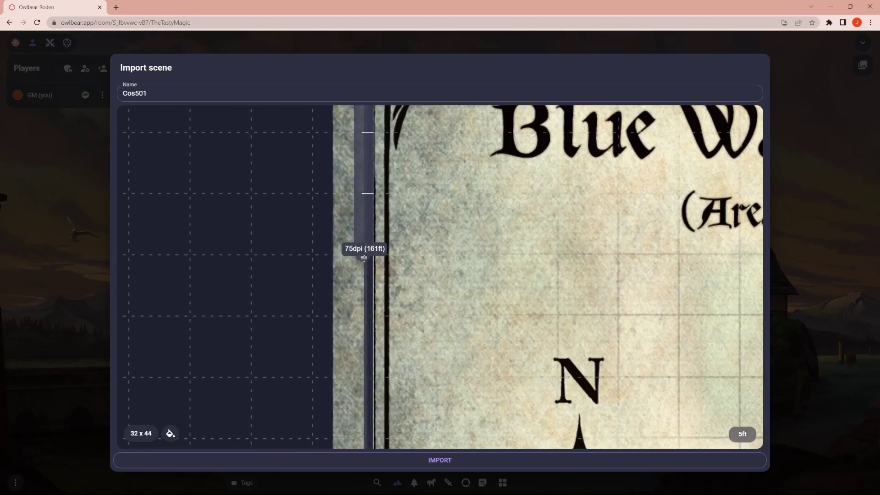
left_click_drag(363, 258, 364, 264)
Check the grid alignment across the inn's floors and import the Cos501 scene.
scroll(531, 271, "down", 3)
scroll(530, 271, "up", 4)
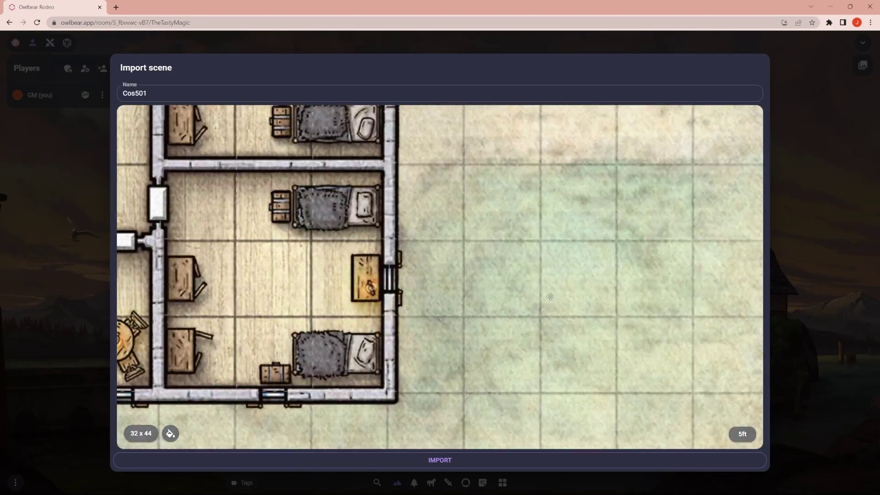
scroll(531, 271, "down", 5)
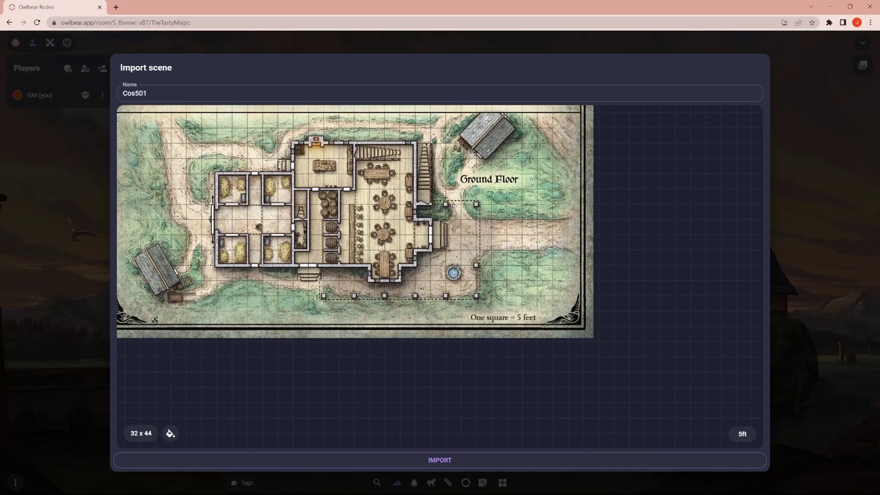
scroll(499, 232, "up", 8)
scroll(499, 233, "down", 6)
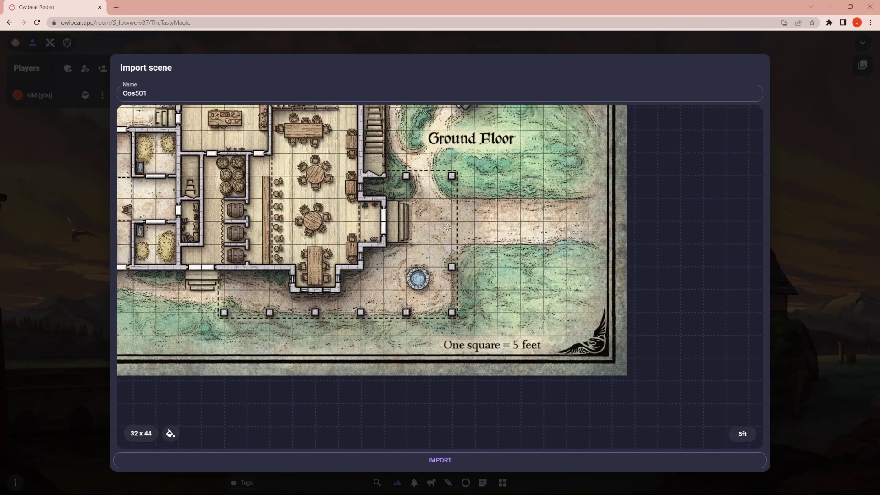
scroll(409, 251, "up", 8)
scroll(409, 252, "down", 6)
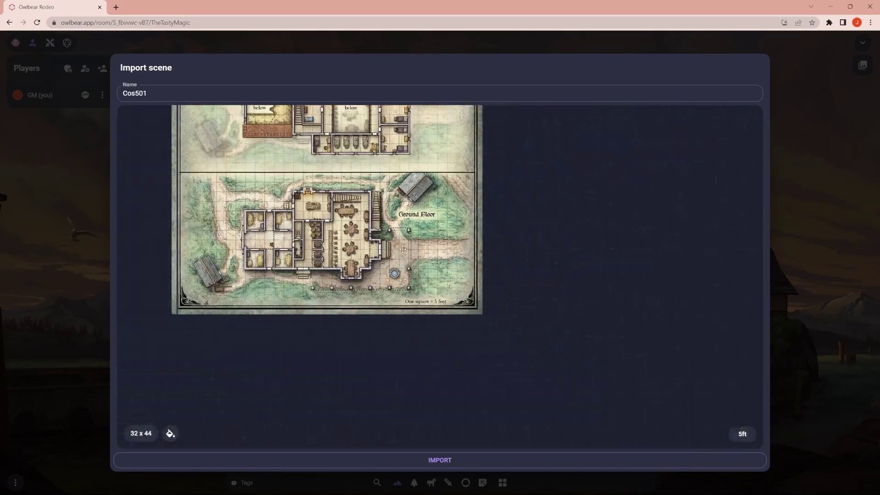
scroll(509, 278, "up", 3)
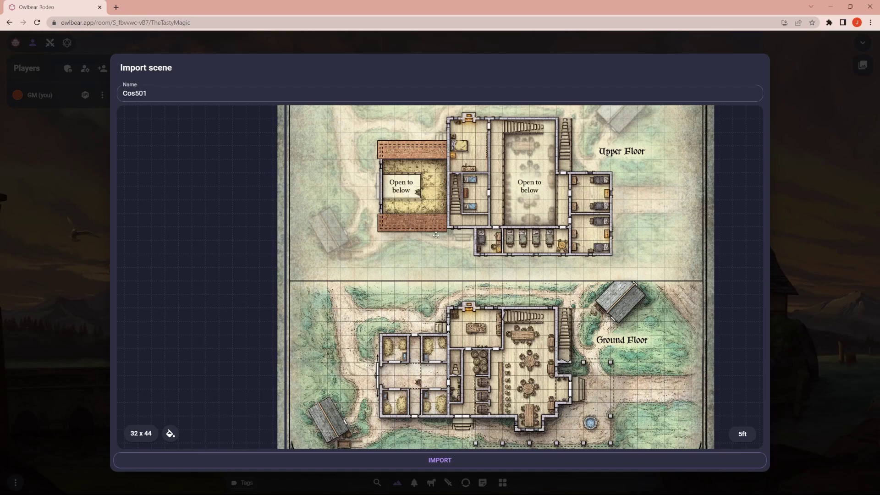
left_click_drag(532, 201, 561, 414)
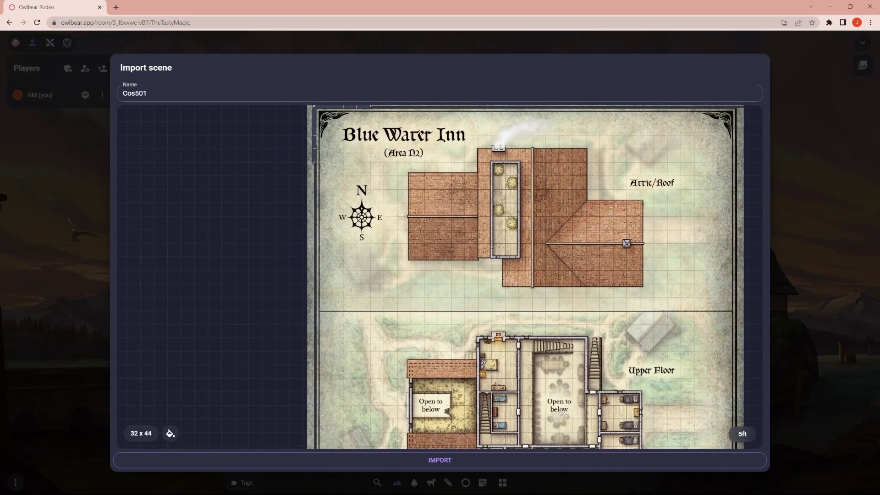
left_click(455, 459)
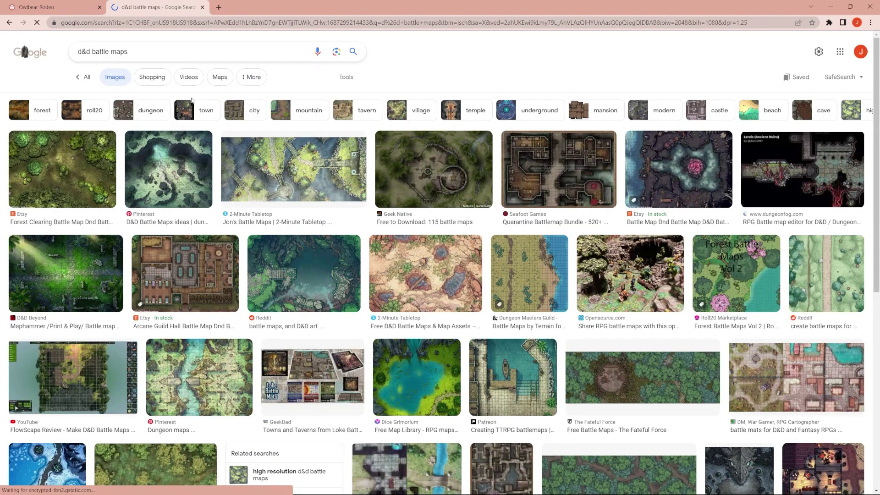
Filter the Google Images results for "d&d battle maps" to large images.
left_click(251, 76)
left_click(534, 72)
left_click(346, 77)
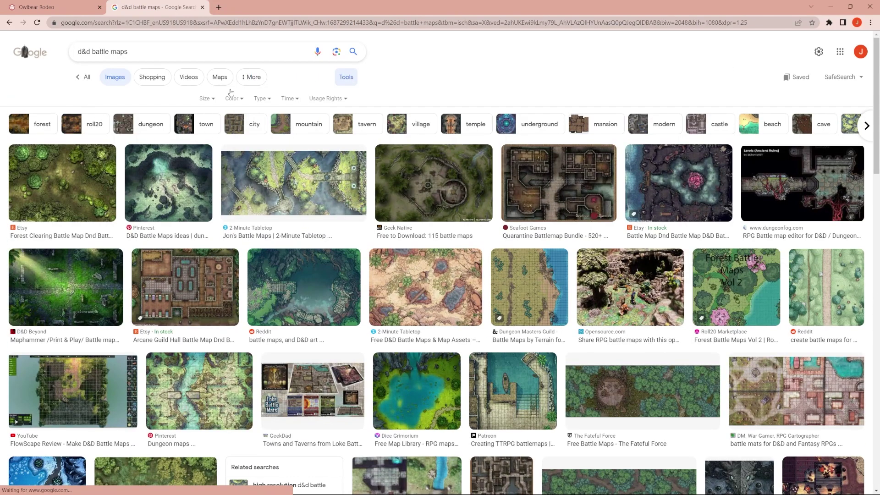
left_click(189, 98)
left_click(202, 126)
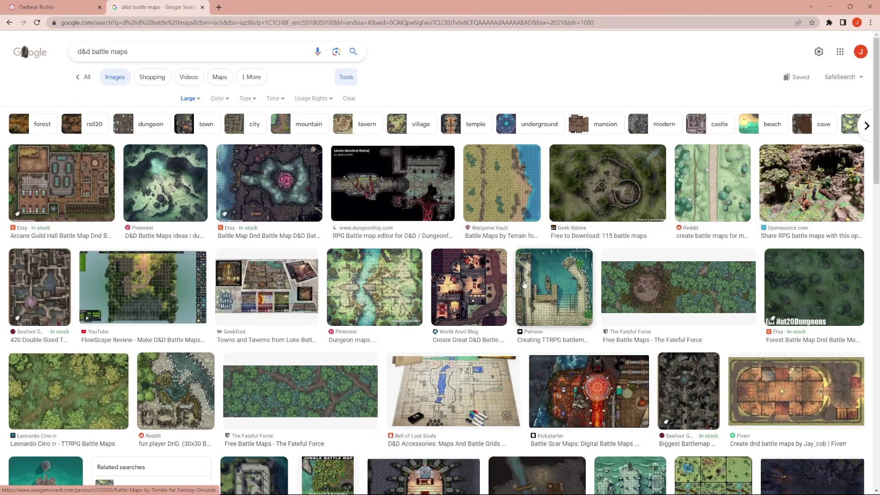
Save the coastal battle map from Wargame Vault as the JPG file Coastal_Preview in the Downloads folder.
left_click(485, 214)
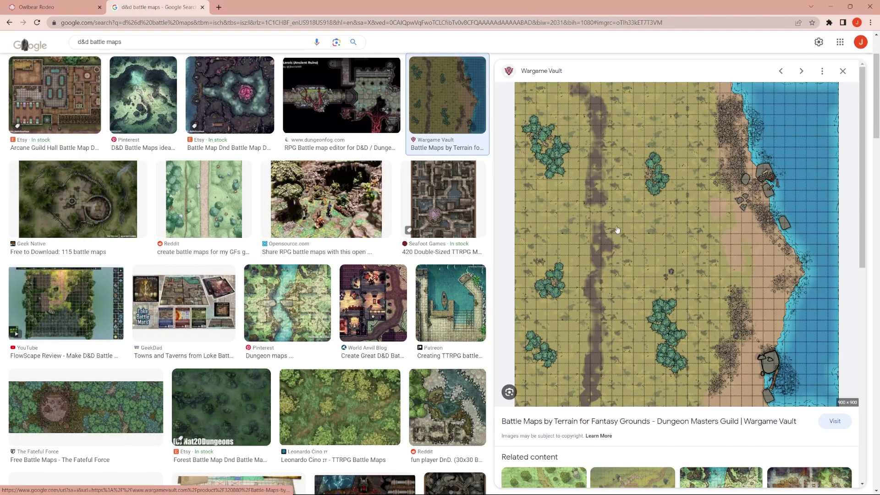
right_click(661, 239)
left_click(660, 323)
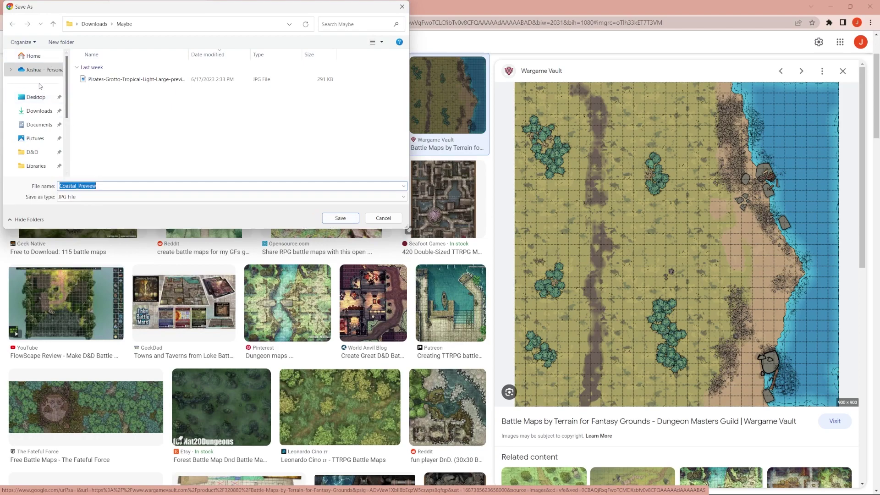
left_click(37, 111)
left_click(340, 218)
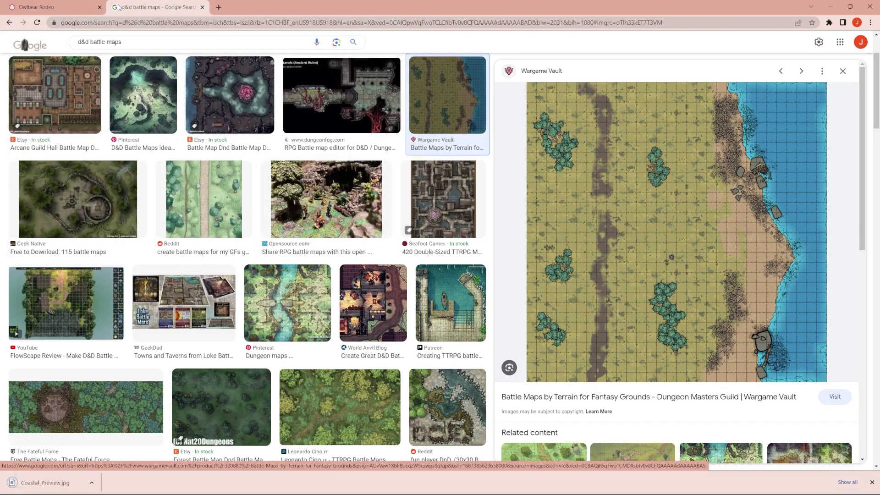
Close the image search, return to Owlbear Rodeo and start a new scene from a new map using Coastal_Preview.
key("ctrl+w")
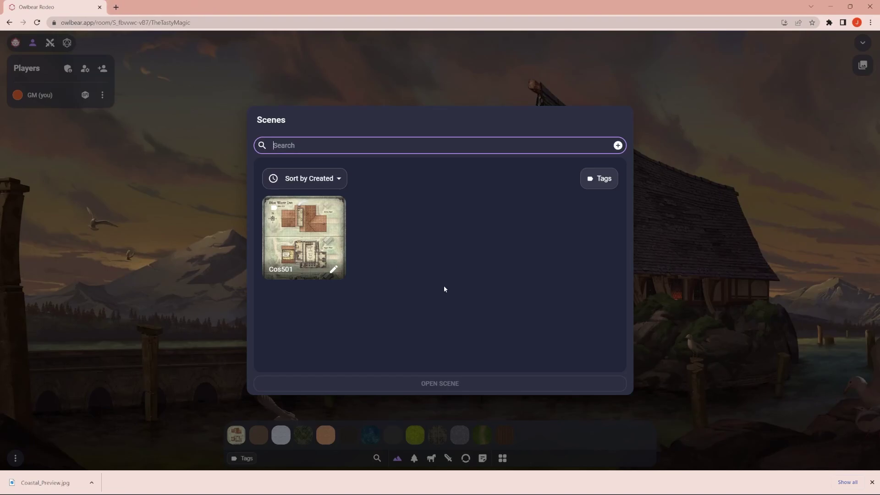
left_click(618, 145)
left_click(585, 211)
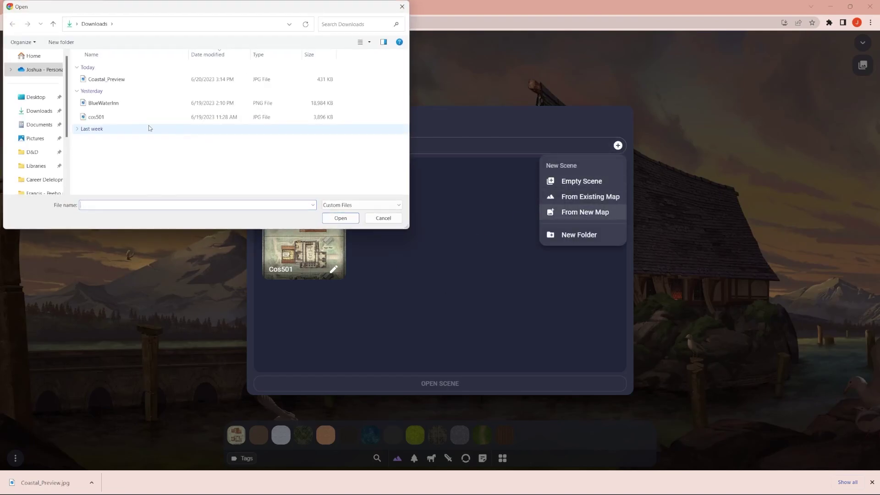
left_click(340, 217)
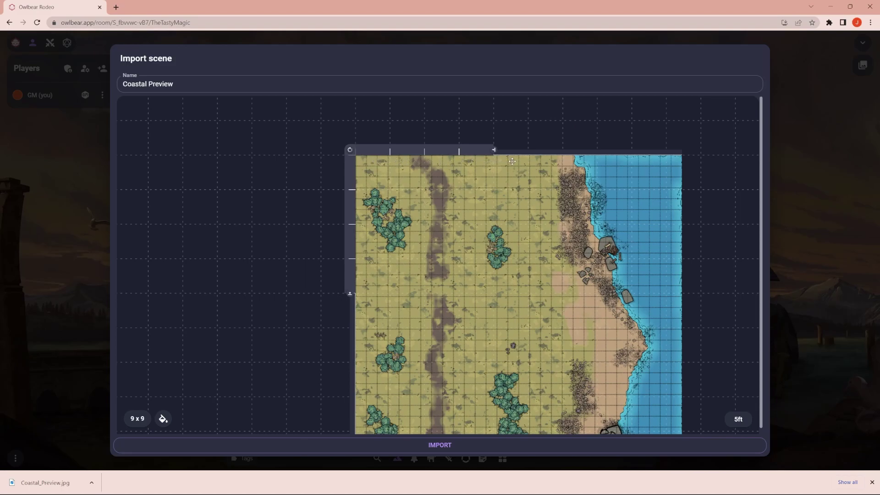
Set the Coastal Preview map to 30 columns and look at its advanced grid settings.
left_click(137, 419)
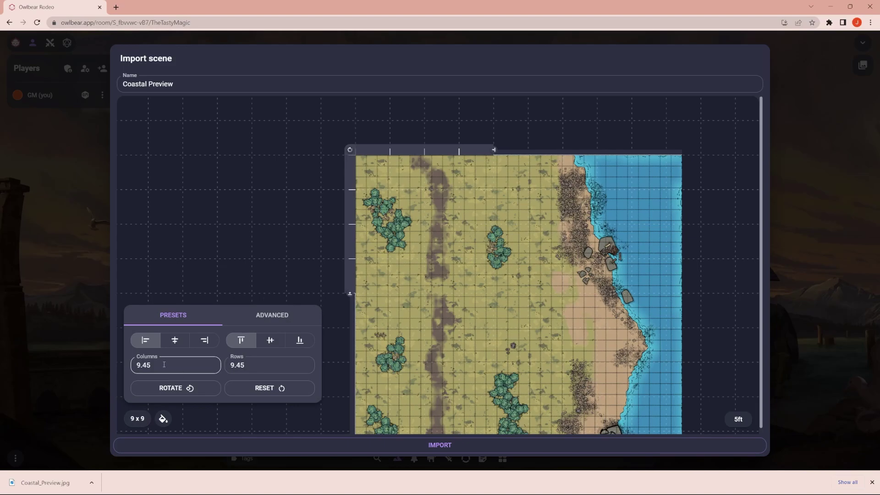
key("ctrl+a")
type("30")
left_click(240, 317)
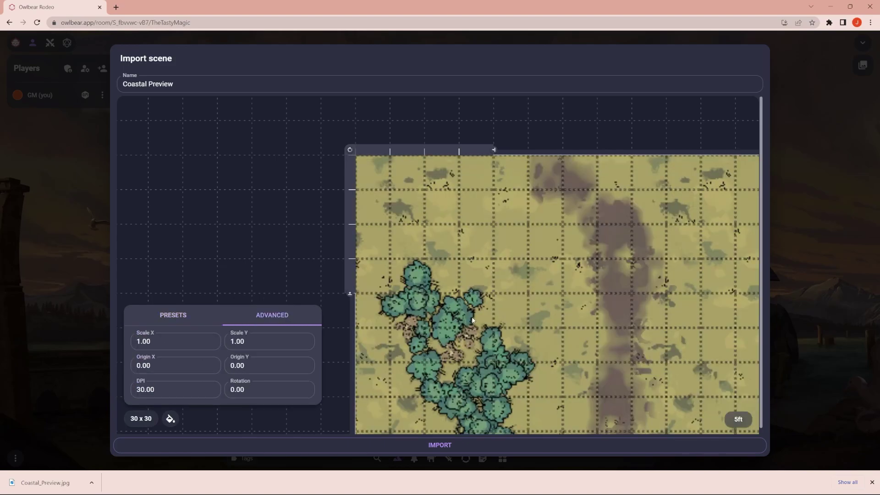
right_click(522, 256)
left_click(506, 264)
Check the grid alignment over the coastal map and import the Coastal Preview scene.
scroll(506, 263, "down", 5)
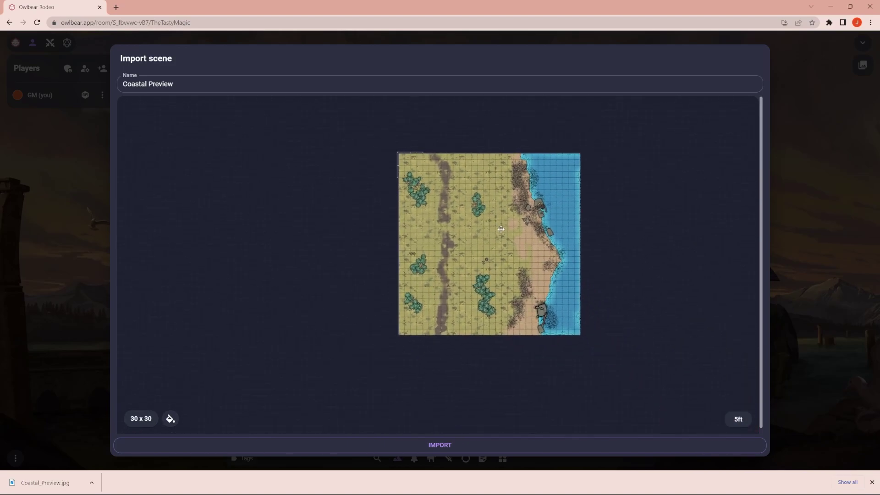
scroll(501, 229, "up", 8)
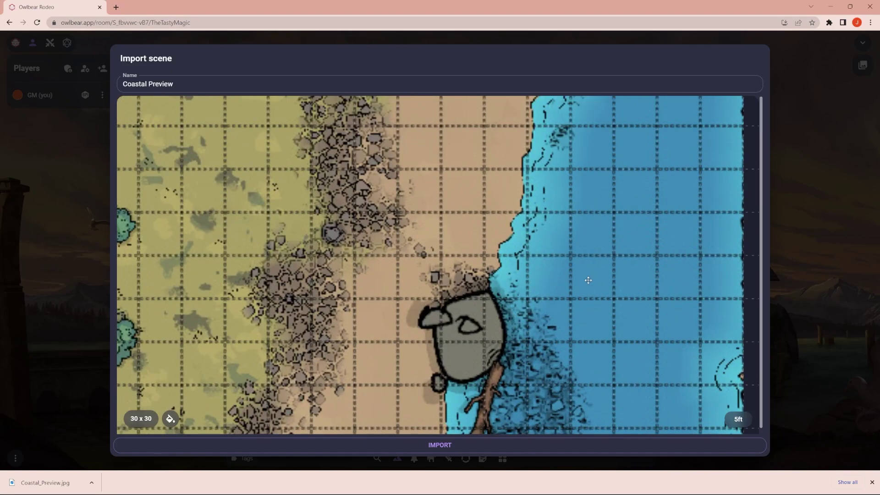
scroll(588, 280, "down", 5)
left_click_drag(479, 213, 472, 273)
scroll(467, 277, "down", 2)
key("Return")
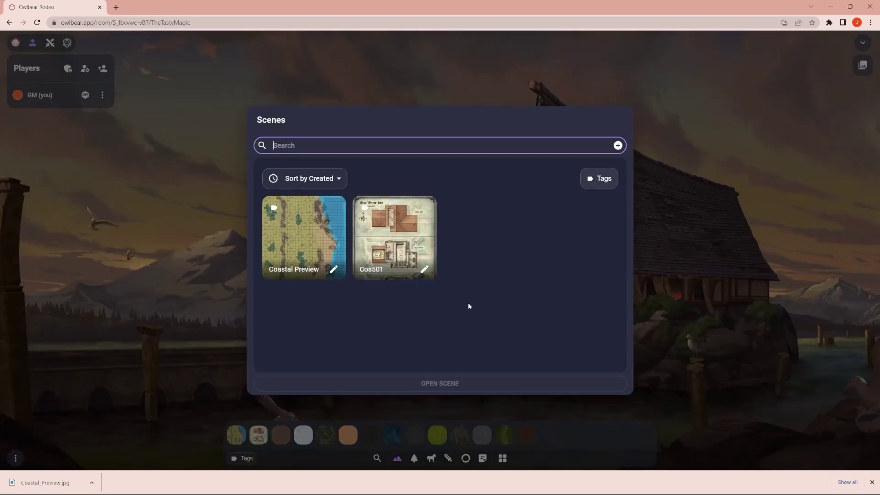
Open the Coastal Preview scene in the room.
left_click(301, 230)
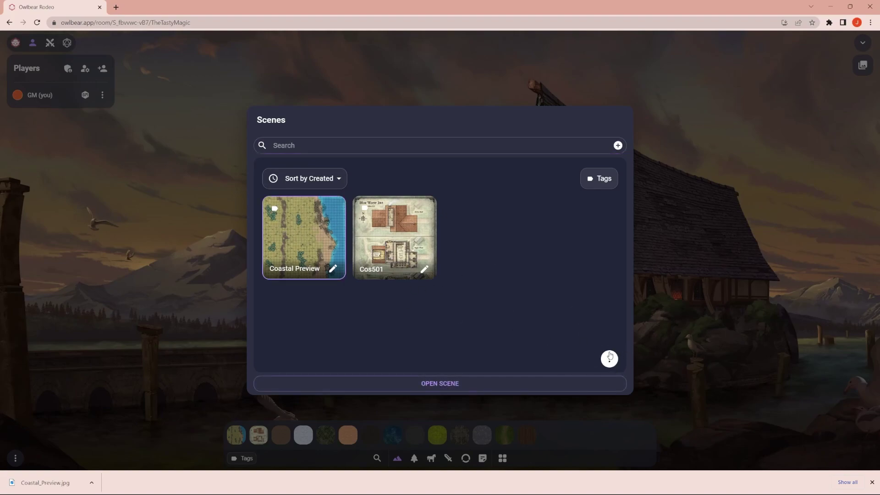
left_click(610, 358)
left_click(460, 383)
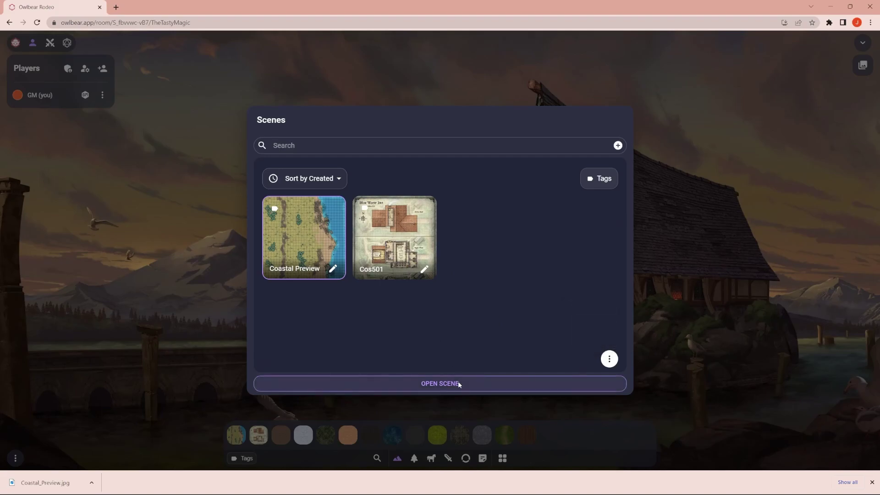
Open the selected Coastal Preview scene and look through the Maps category in the image library.
left_click(459, 384)
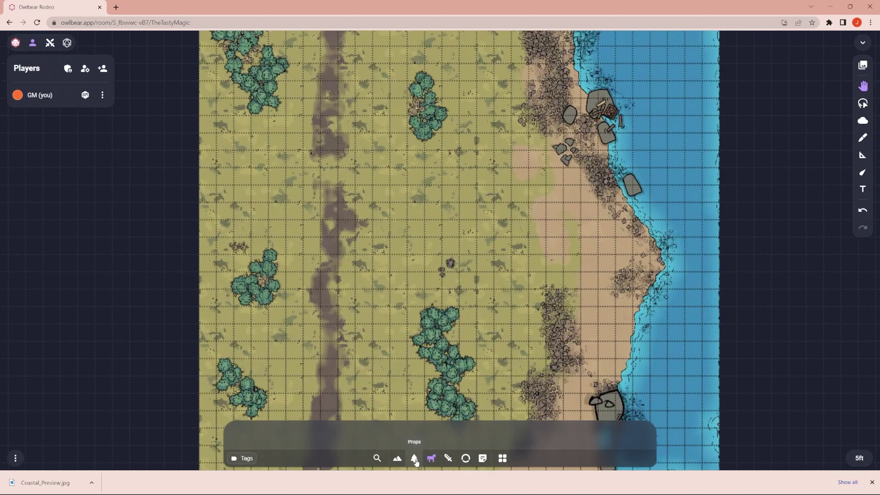
left_click(398, 459)
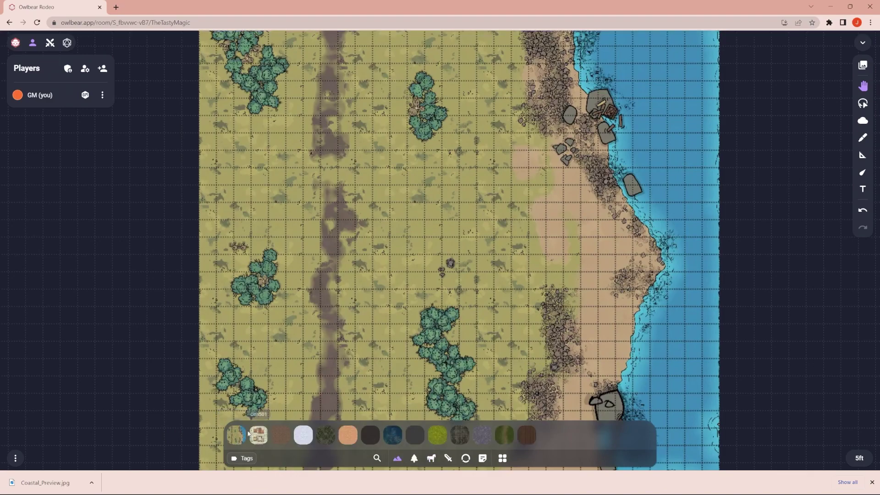
left_click(502, 459)
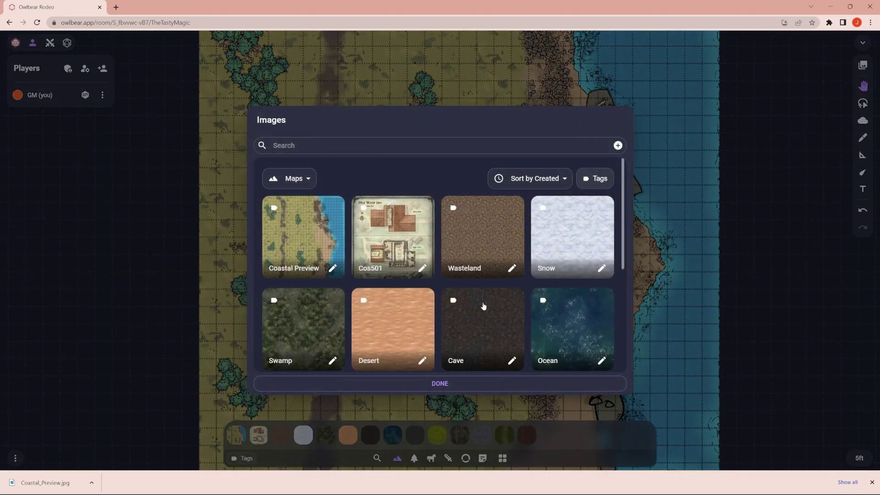
left_click(687, 125)
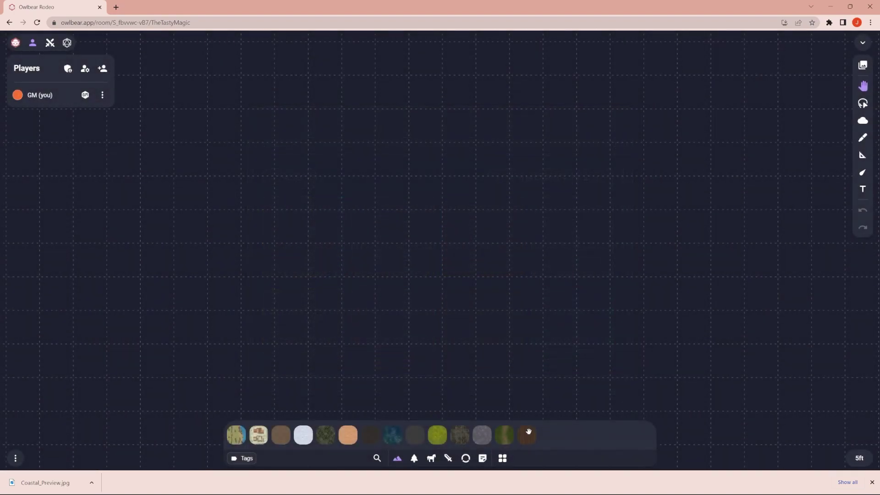
Reopen the image library and look at its image categories and the options for adding images or folders.
left_click(502, 458)
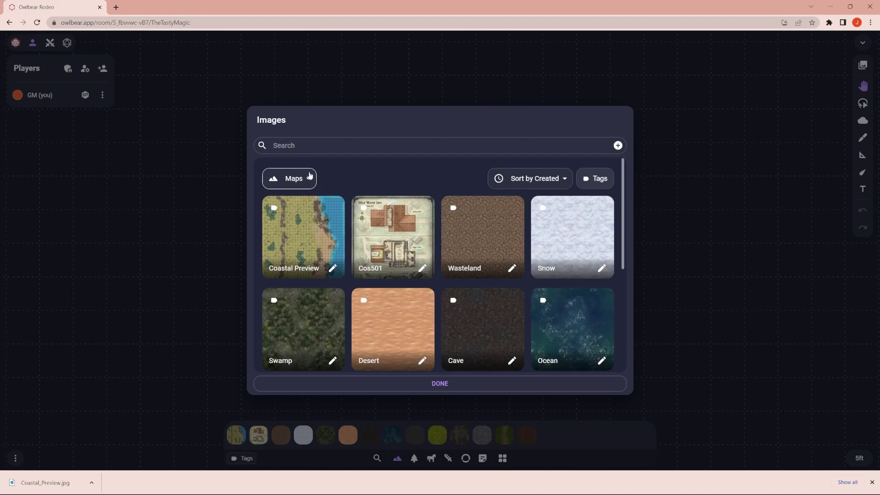
left_click(293, 183)
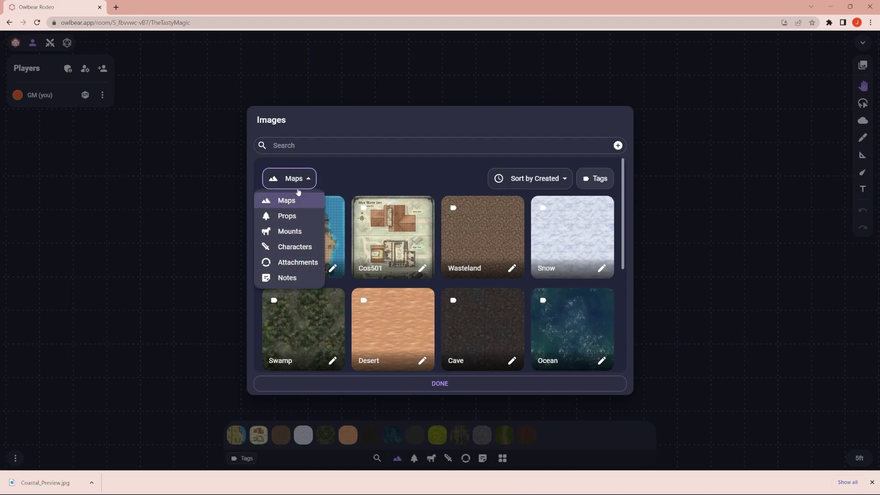
left_click(379, 171)
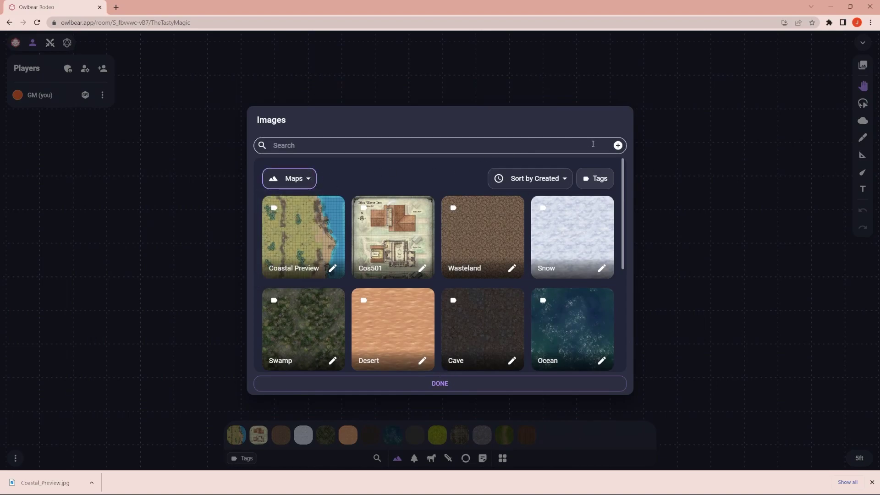
left_click(617, 146)
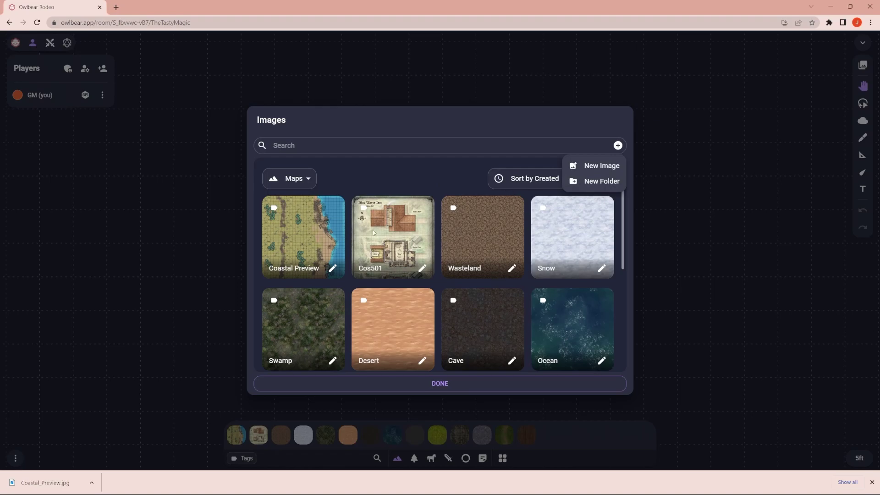
left_click(407, 173)
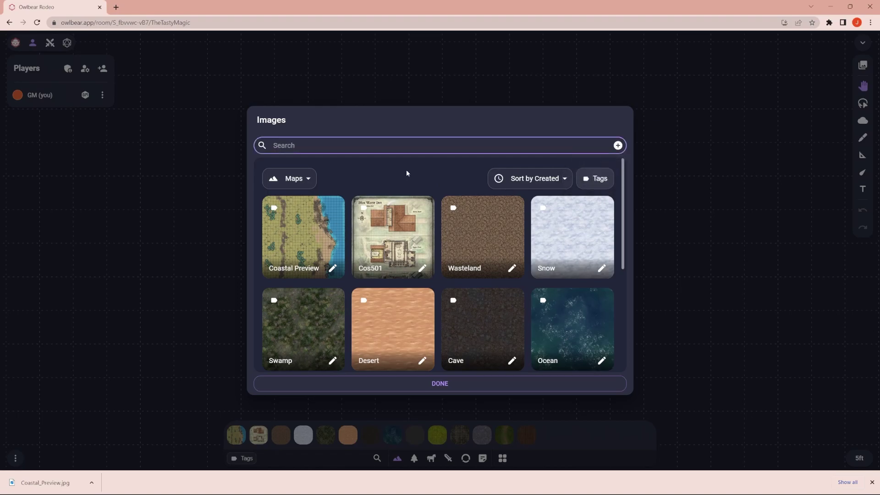
Show the Props category in the image library and look through its images.
left_click(295, 178)
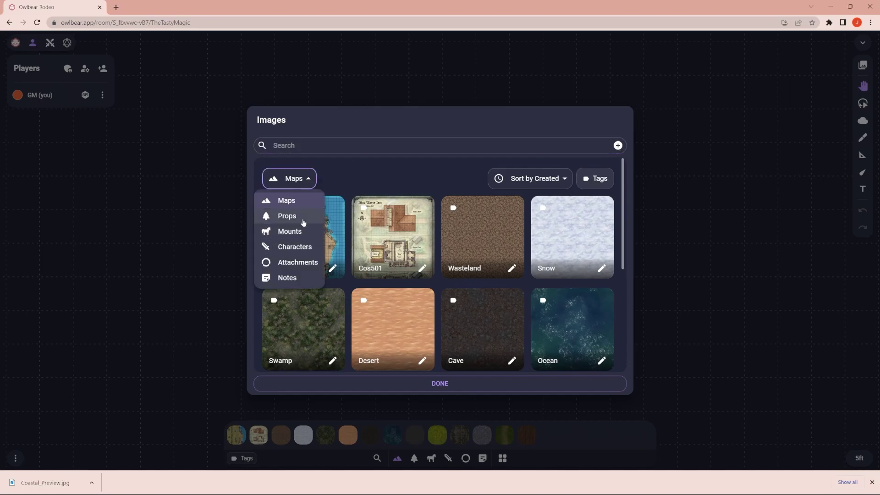
left_click(303, 223)
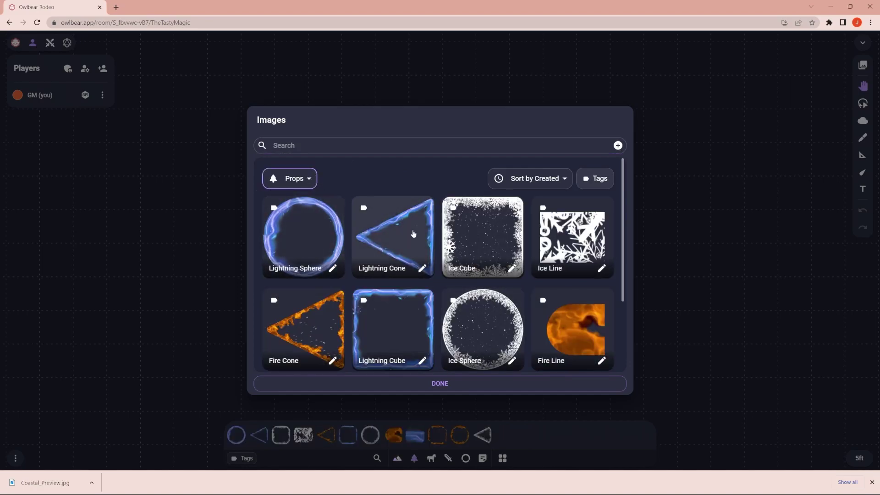
scroll(413, 233, "down", 3)
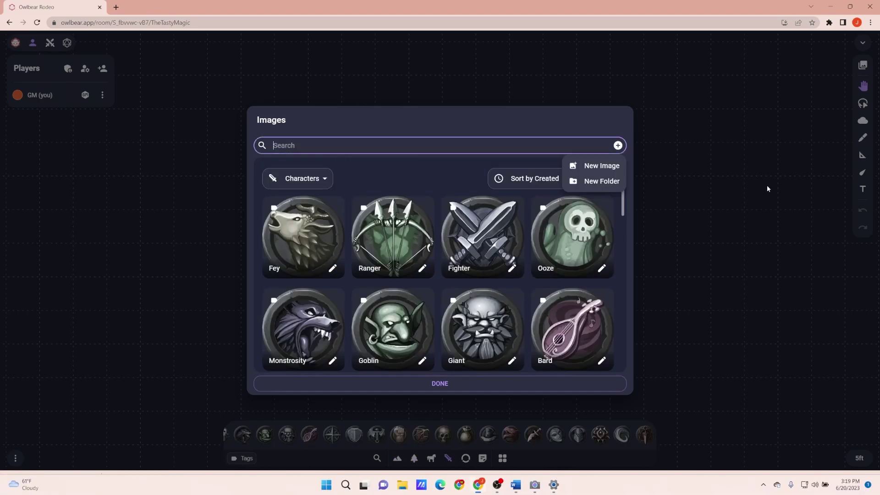
Import the TobiasToken1 and GreyToken images from Downloads into the Characters category and close the image library.
left_click(768, 188)
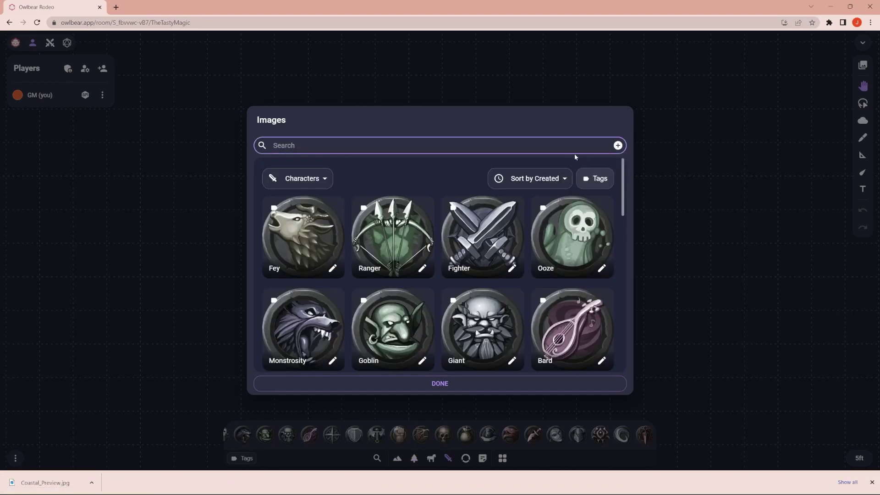
left_click(618, 145)
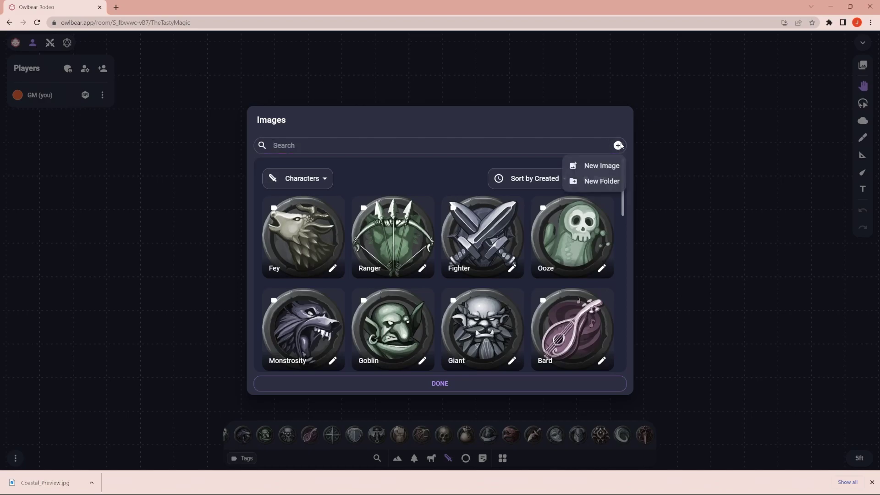
left_click(601, 166)
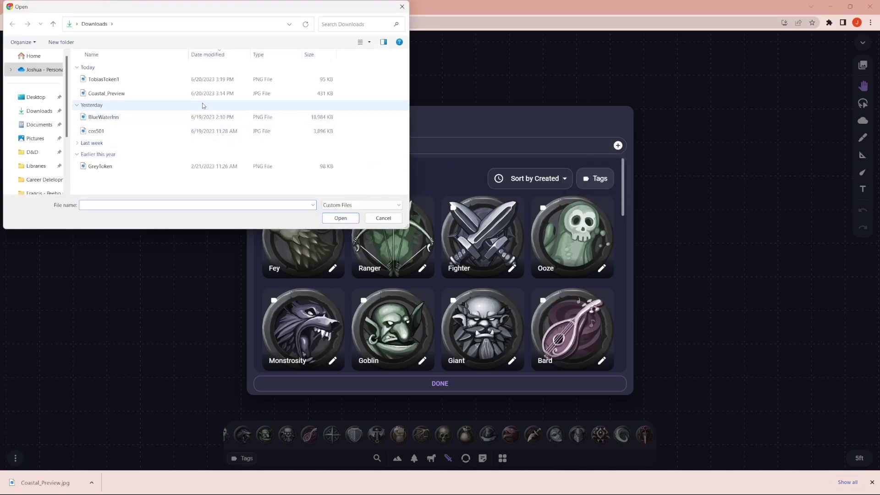
left_click(176, 81)
left_click(133, 166, "ctrl")
left_click(334, 216)
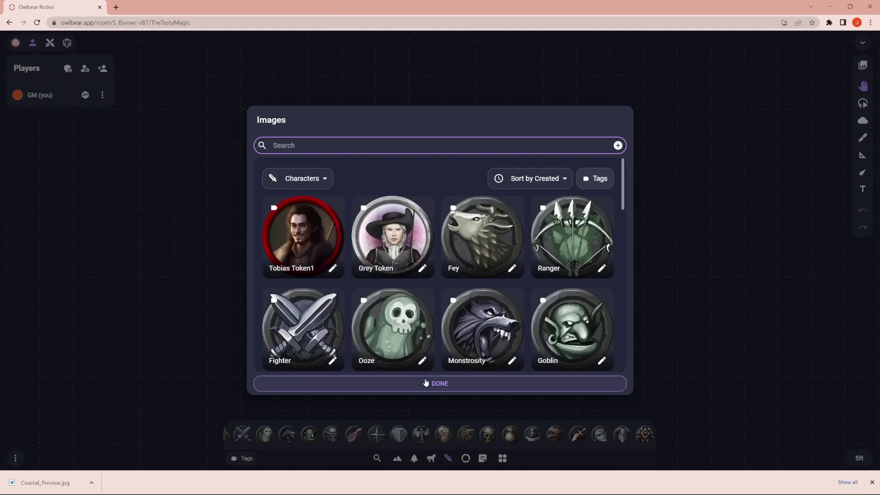
left_click(426, 382)
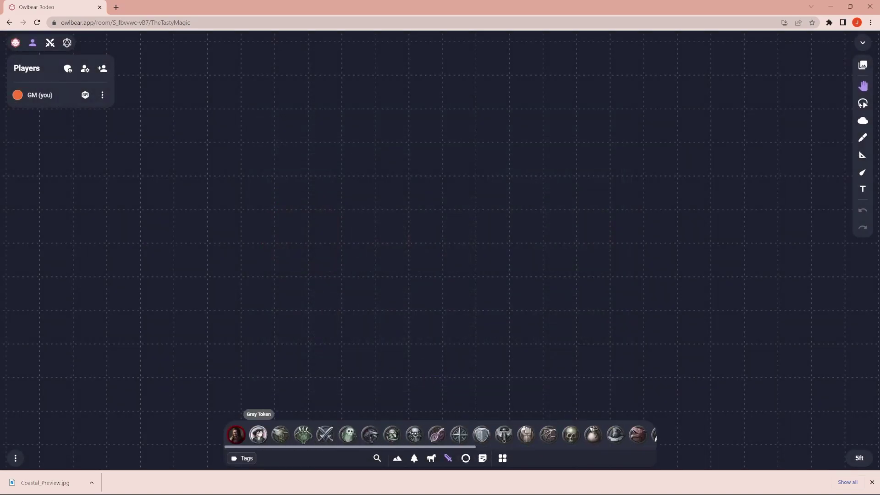
Try placing the Grey Token and Tobias Token1 characters on the empty scene.
left_click_drag(257, 434, 299, 364)
left_click_drag(240, 426, 360, 362)
left_click_drag(455, 391, 488, 307)
left_click(448, 458)
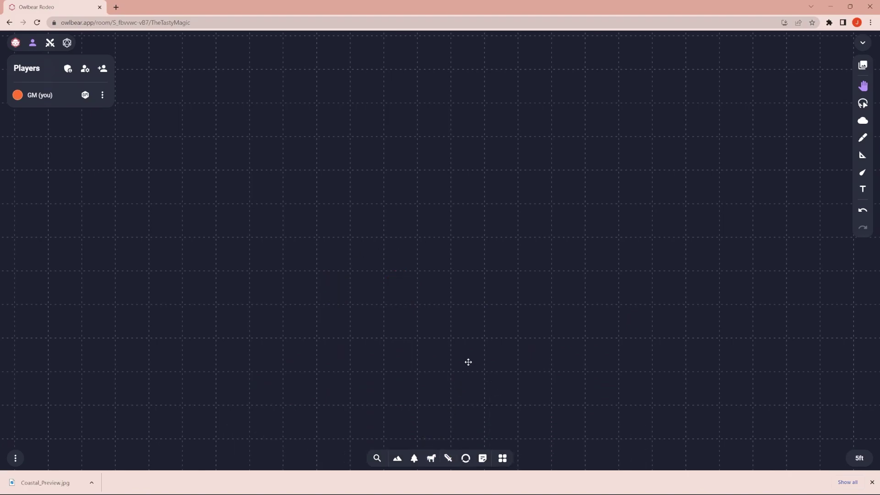
Place two copies of the Meadow map on the empty scene.
left_click(398, 458)
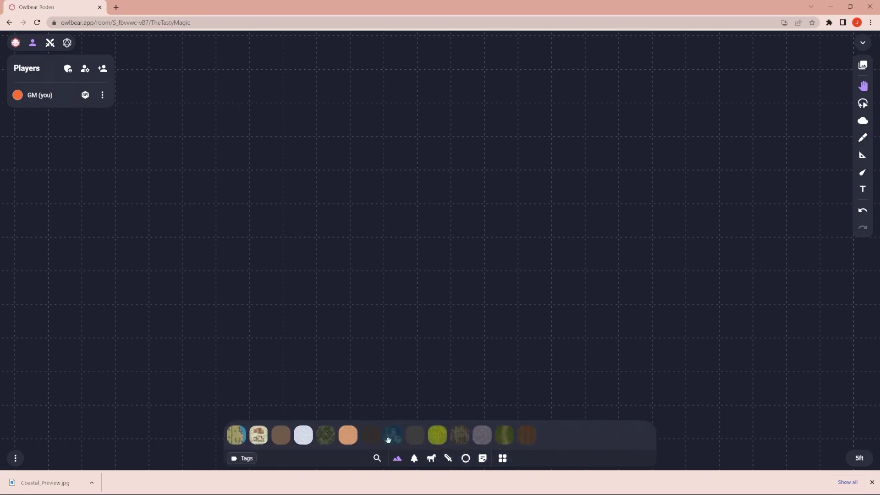
left_click(438, 433)
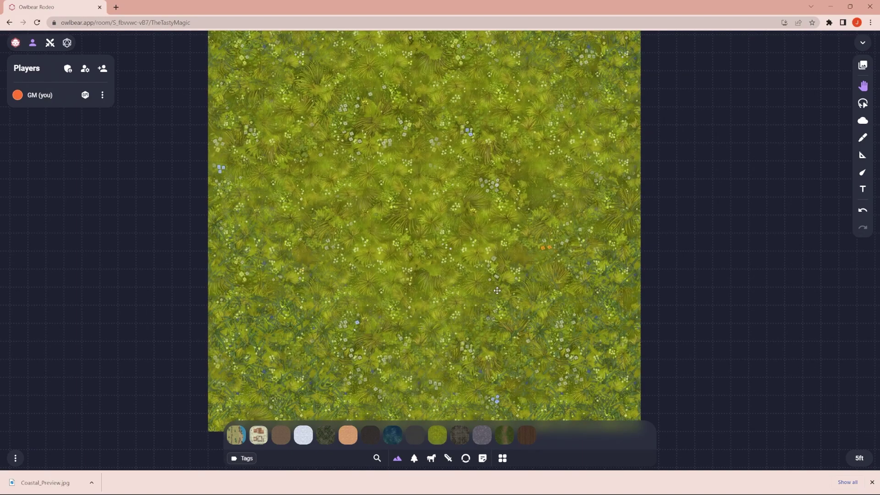
left_click_drag(491, 287, 355, 308)
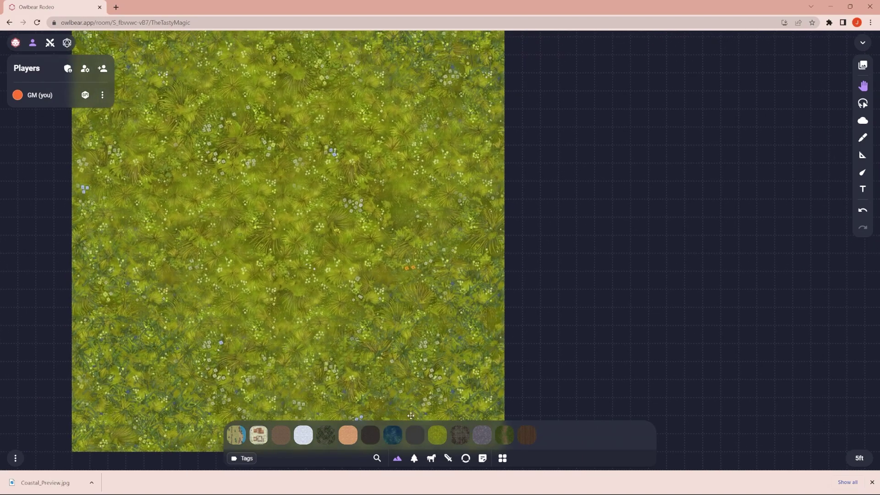
left_click(446, 419)
scroll(323, 261, "down", 3)
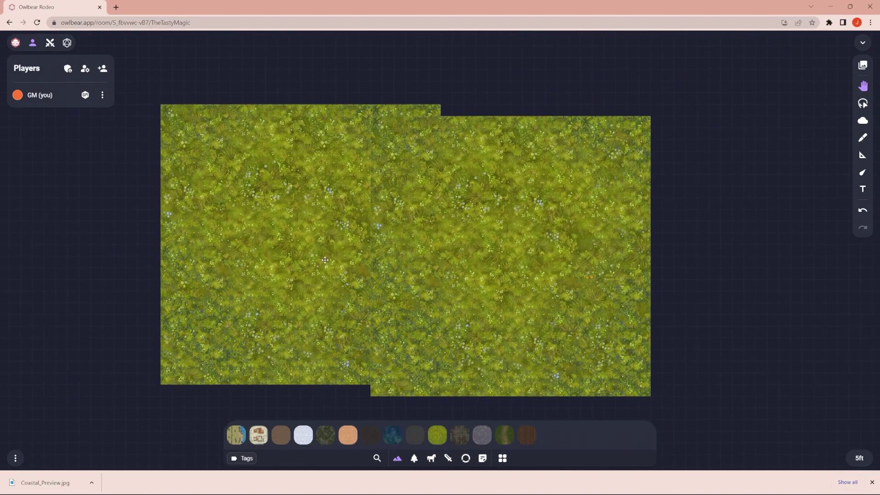
Scale and align Meadow maps edge to edge to form one continuous two-by-two ground.
left_click_drag(534, 246, 592, 240)
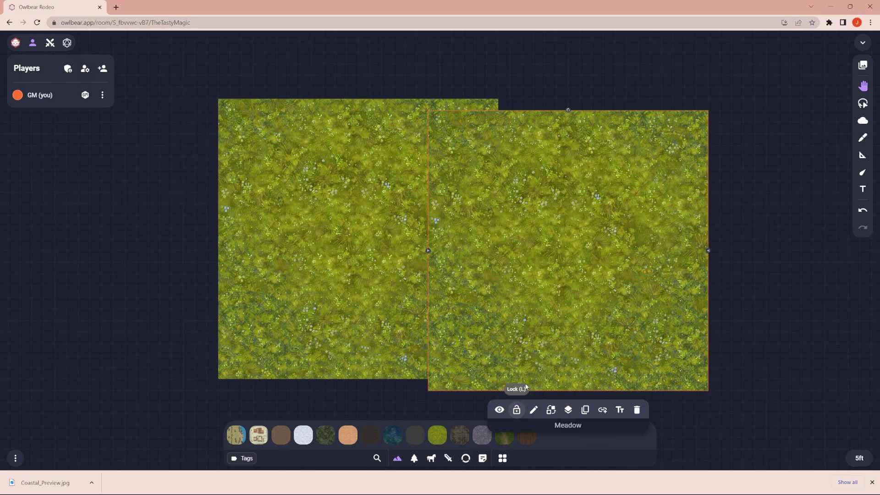
left_click_drag(540, 308, 607, 295)
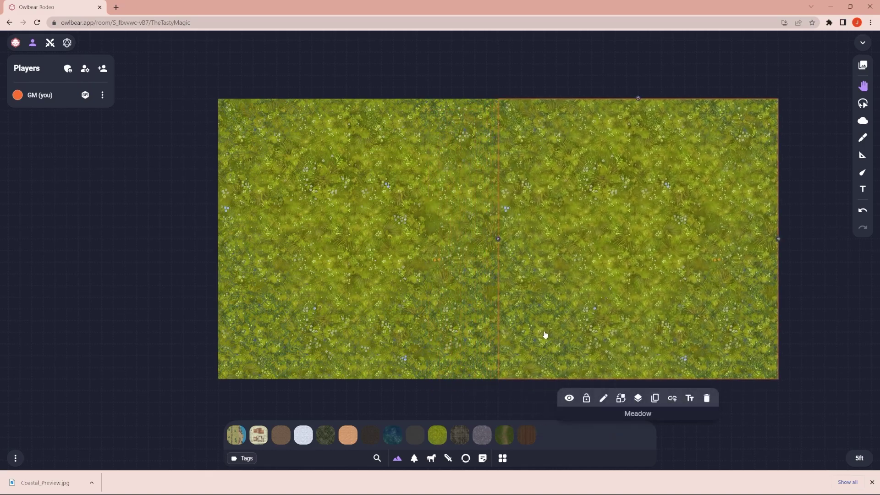
left_click_drag(485, 402, 503, 304)
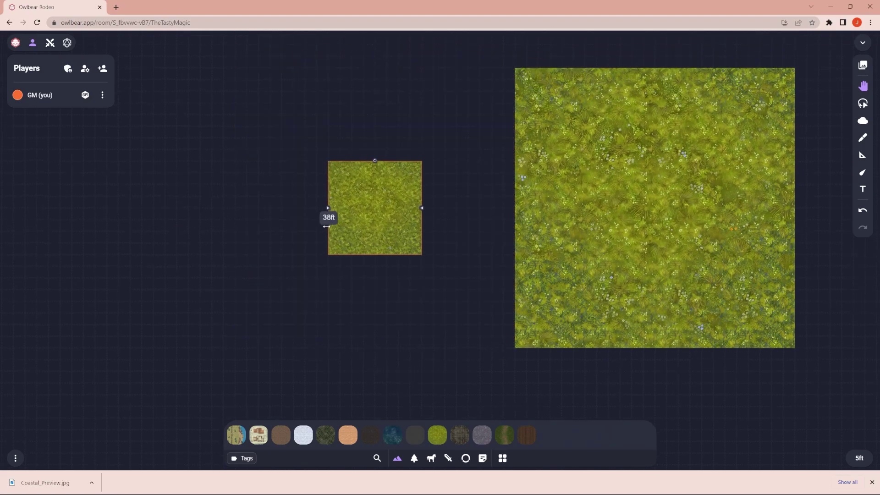
left_click_drag(326, 221, 254, 220)
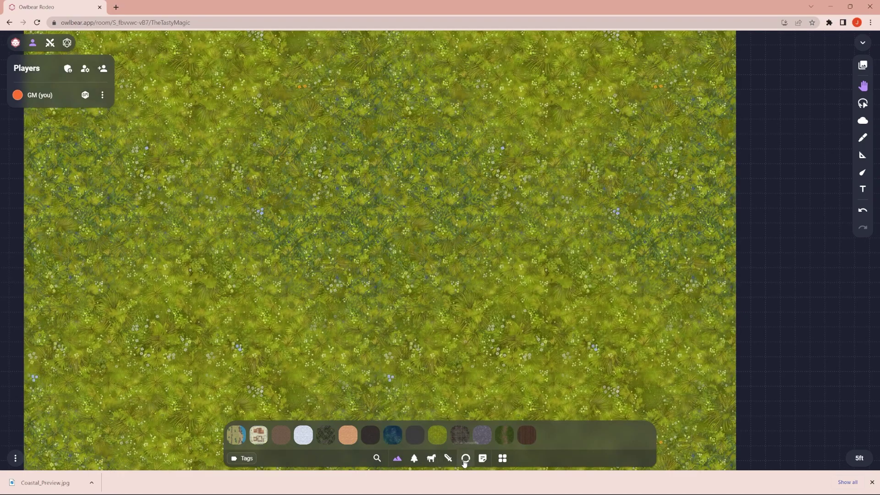
Place two skull character tokens and one enlarged Fiend token on the Meadow ground.
left_click(448, 458)
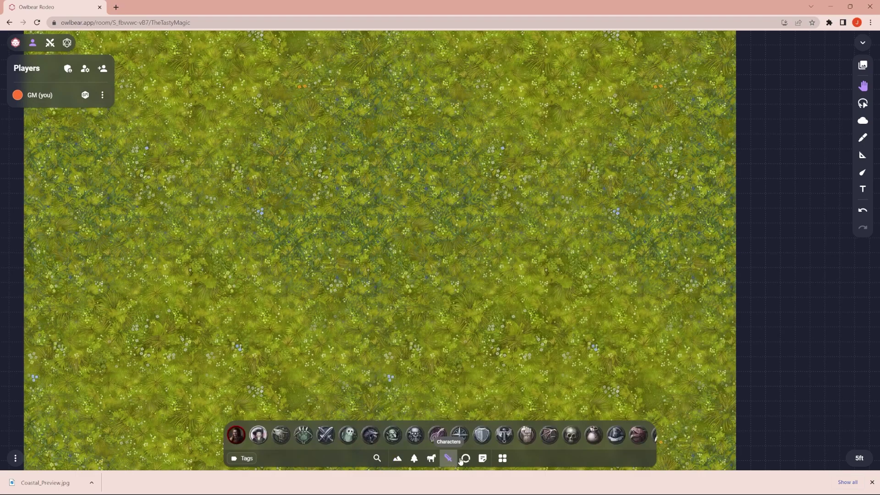
left_click_drag(571, 434, 520, 230)
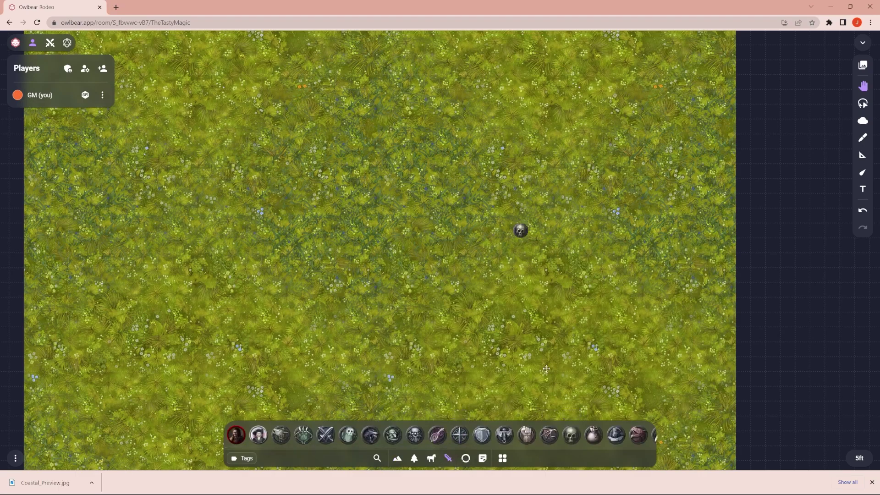
left_click_drag(571, 434, 475, 337)
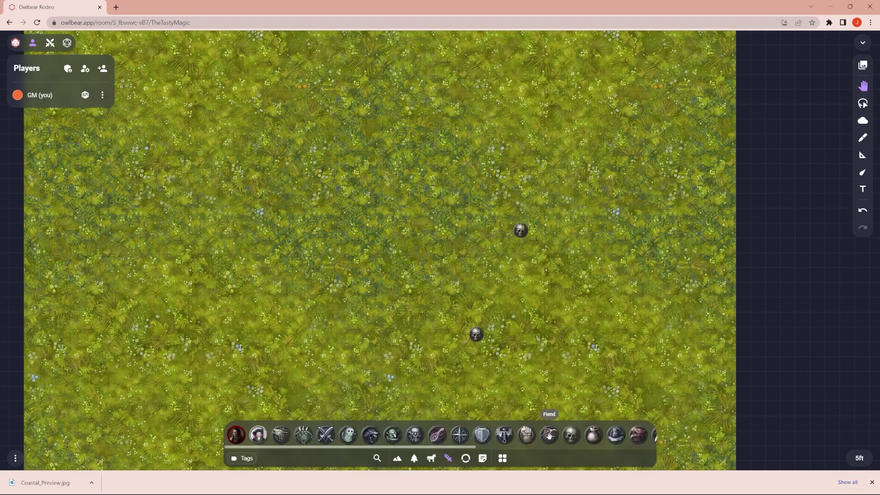
left_click_drag(548, 435, 402, 288)
left_click(360, 292)
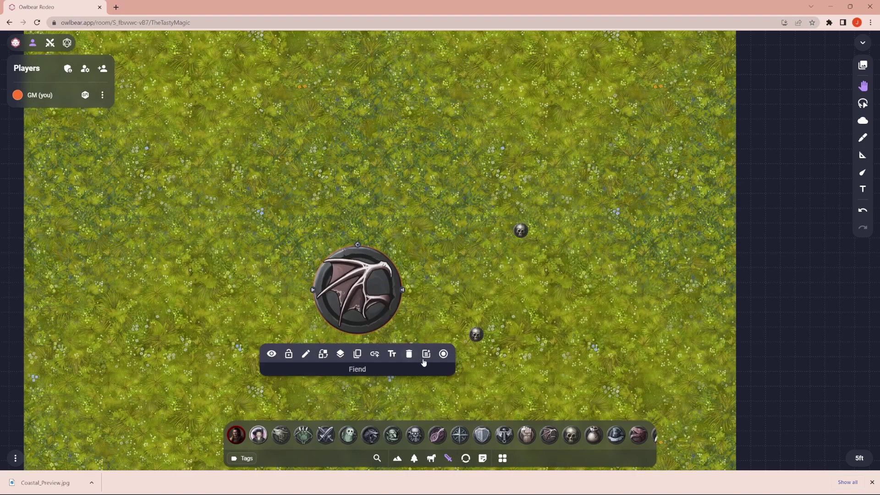
Place the Tobias Token1 and Grey Token characters on the Meadow ground, below and beside the Fiend token.
scroll(472, 393, "down", 2)
scroll(472, 393, "left", 3)
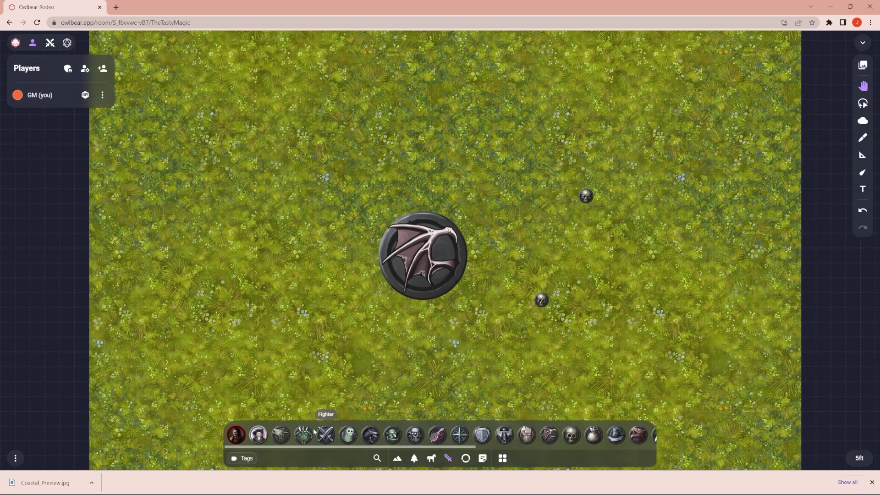
left_click_drag(258, 435, 304, 329)
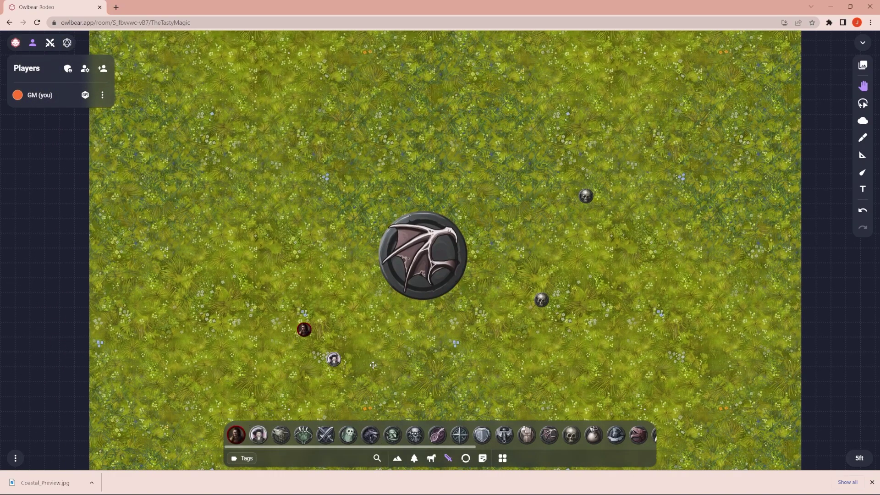
scroll(373, 364, "left", 2)
scroll(415, 365, "down", 3)
scroll(439, 338, "left", 3)
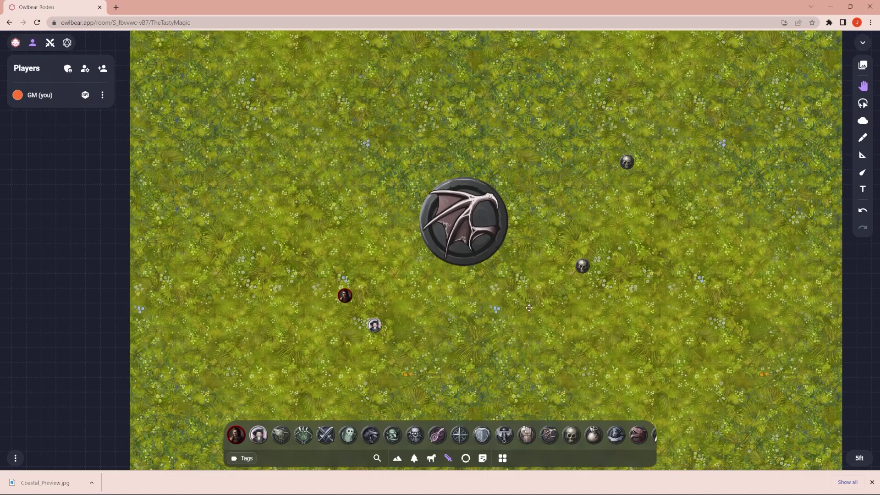
scroll(470, 316, "down", 10)
scroll(470, 316, "left", 10)
scroll(509, 303, "up", 8)
scroll(551, 290, "right", 5)
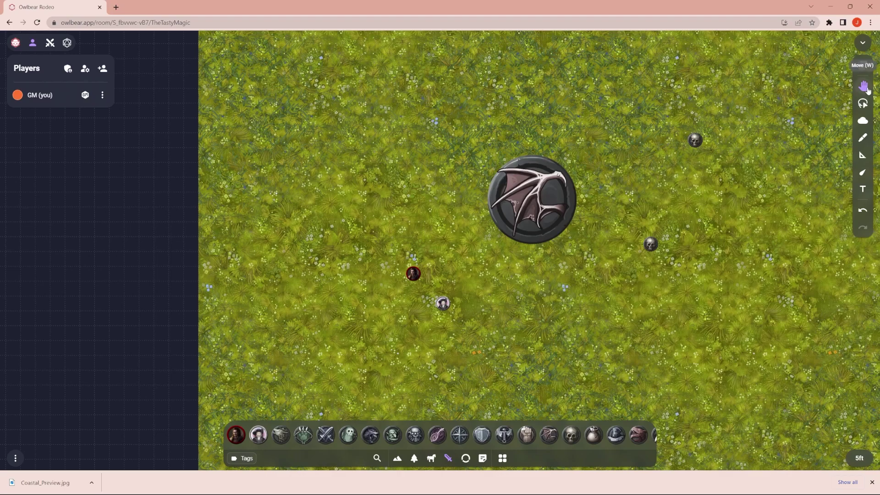
scroll(621, 178, "right", 6)
scroll(620, 179, "up", 2)
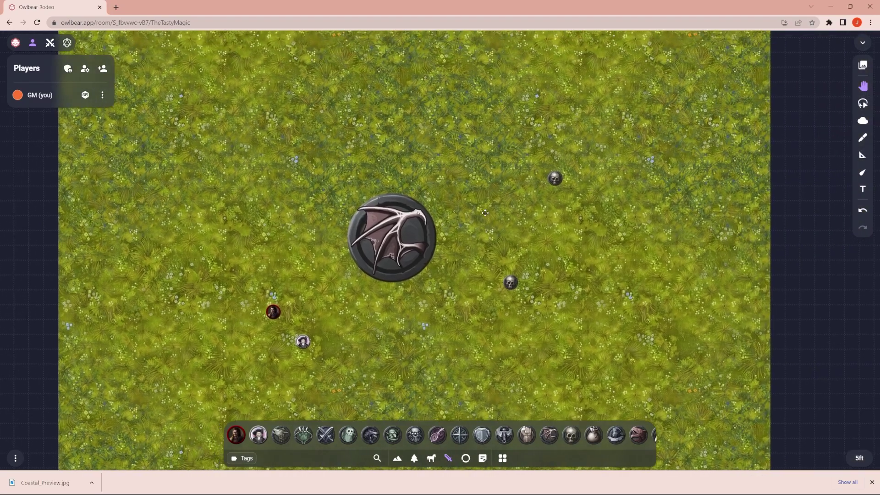
scroll(614, 174, "down", 4)
scroll(609, 170, "left", 3)
scroll(610, 169, "up", 4)
scroll(601, 161, "left", 1)
scroll(601, 161, "down", 3)
scroll(601, 162, "right", 3)
scroll(601, 161, "up", 1)
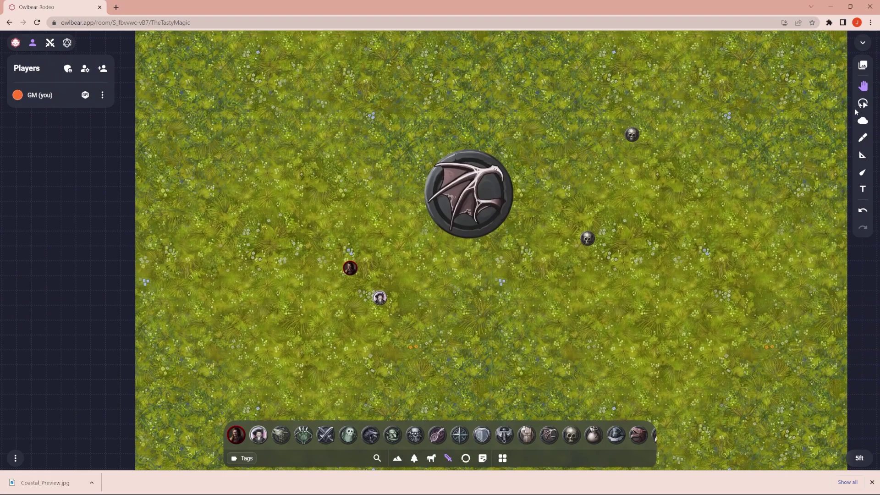
Select all the tokens on the Meadow ground with a rectangle selection and clear the selection.
left_click(861, 105)
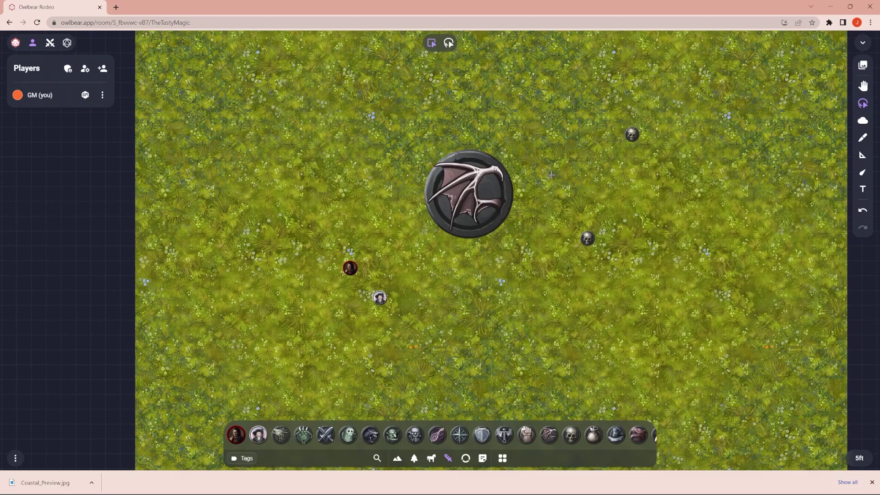
scroll(552, 175, "left", 1)
scroll(545, 173, "right", 6)
scroll(545, 174, "down", 1)
scroll(532, 169, "up", 4)
scroll(532, 169, "left", 5)
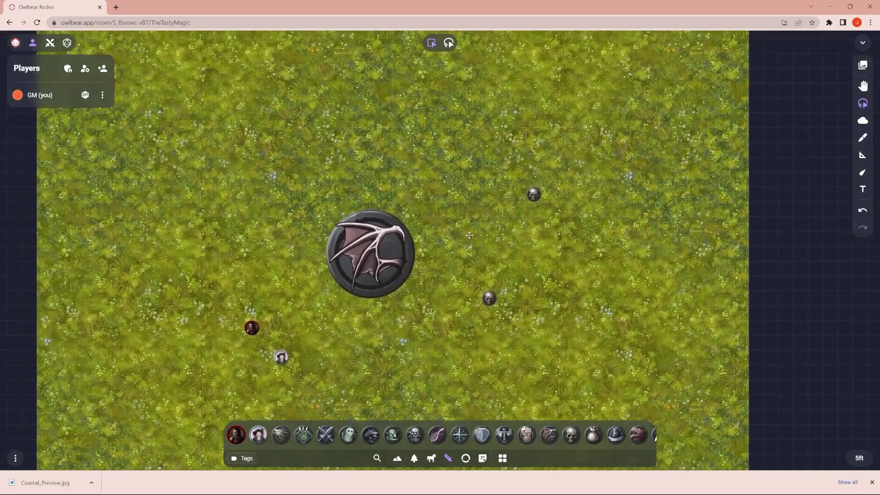
scroll(520, 166, "down", 3)
scroll(520, 166, "left", 4)
scroll(520, 166, "down", 2)
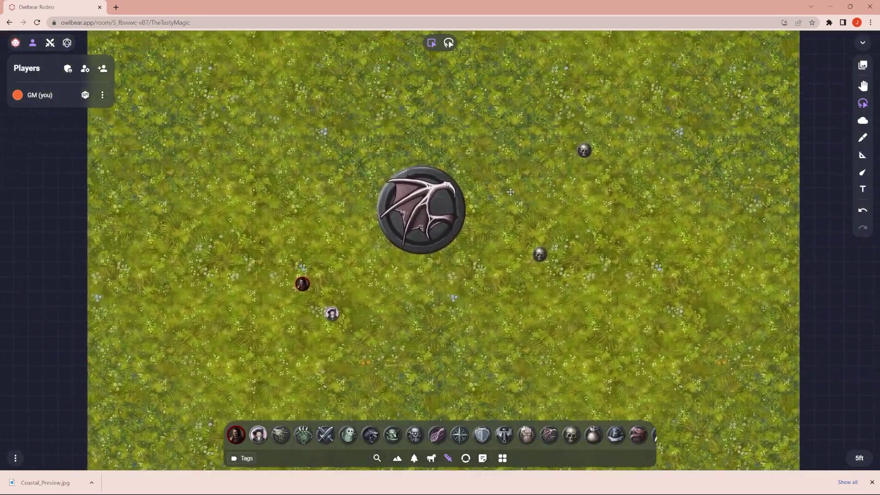
scroll(510, 192, "up", 5)
scroll(510, 192, "down", 3)
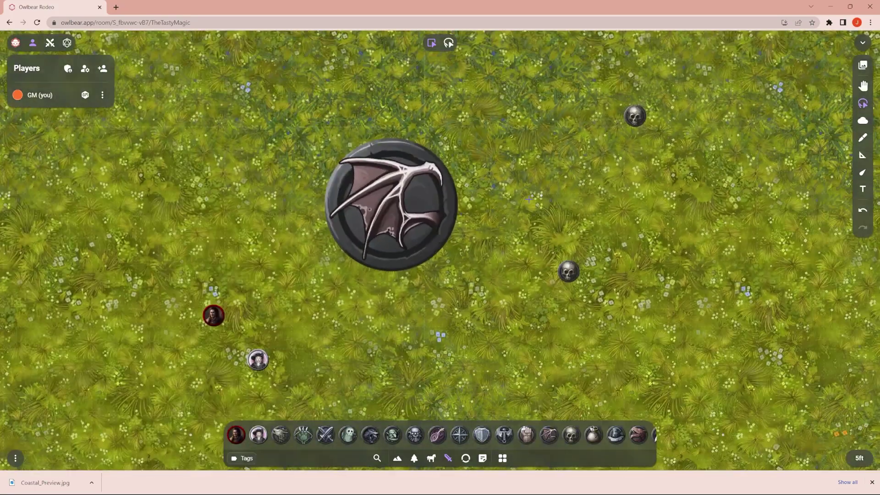
scroll(470, 188, "down", 3)
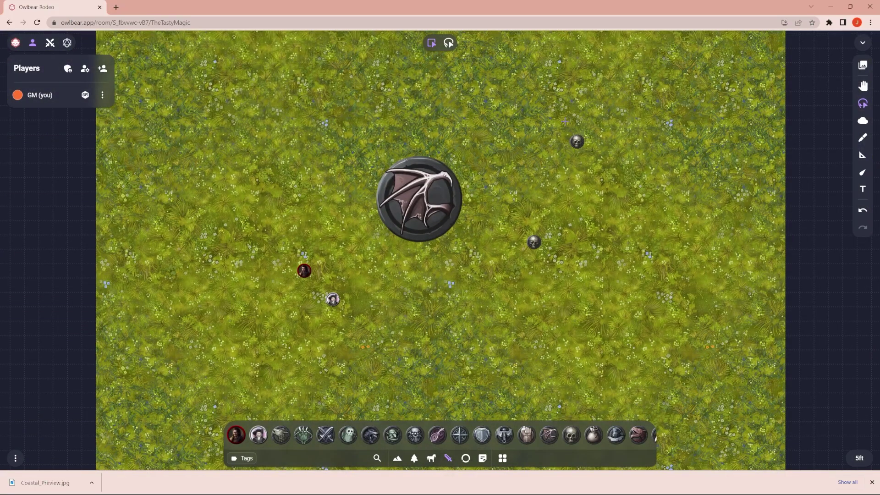
left_click_drag(262, 159, 642, 348)
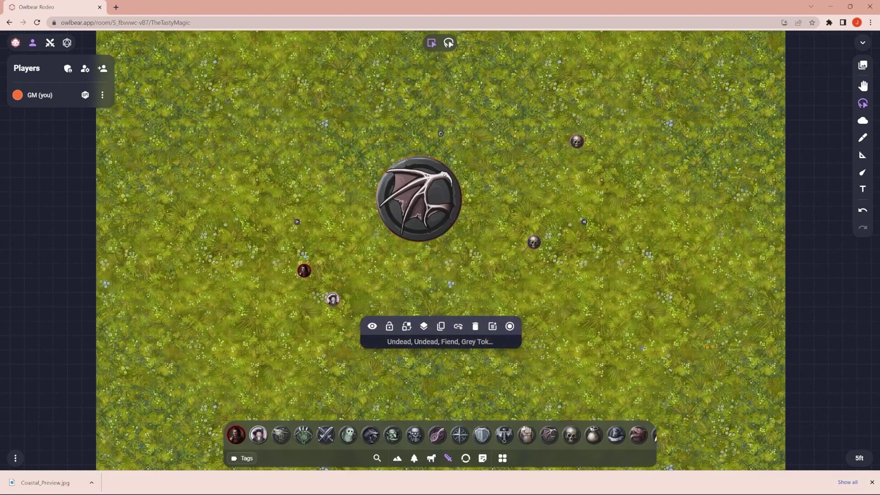
left_click(504, 106)
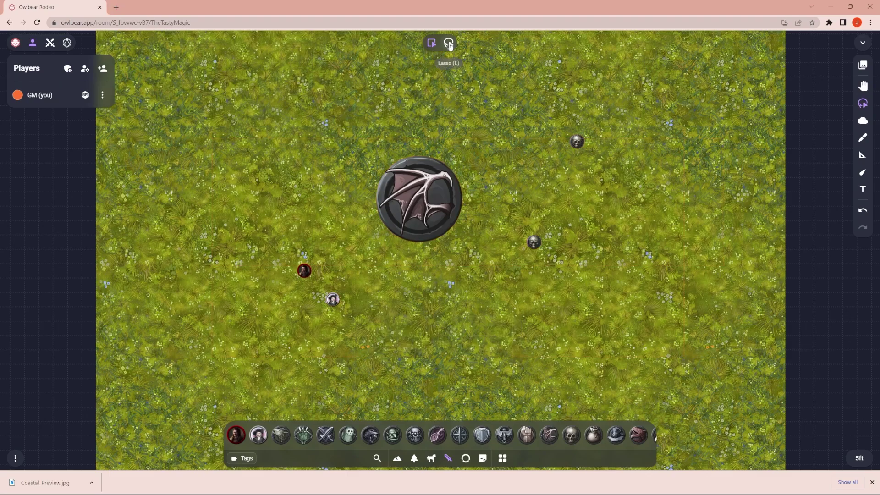
Lasso-select the two skull tokens, Grey Token and Tobias Token1, and return to rectangle selection.
left_click(449, 44)
mouse_move(623, 152)
left_mouse_down()
mouse_move(458, 137)
mouse_move(257, 320)
mouse_move(595, 330)
mouse_move(641, 249)
left_mouse_up()
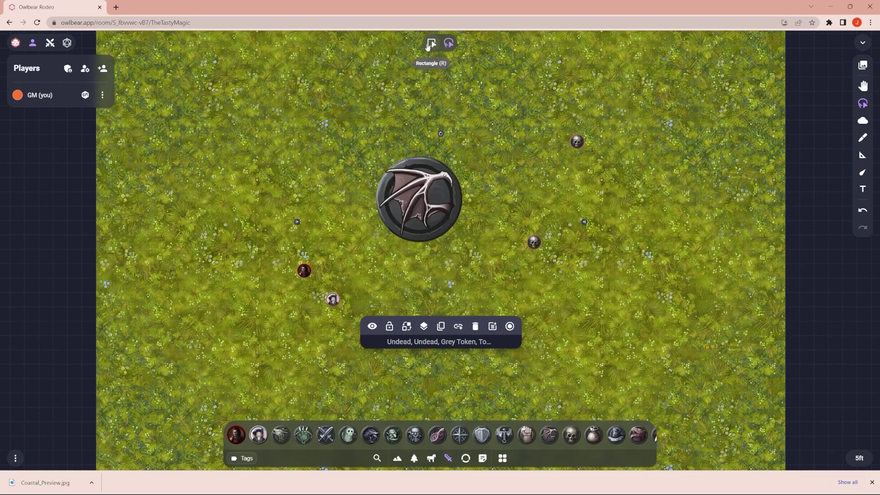
left_click(437, 43)
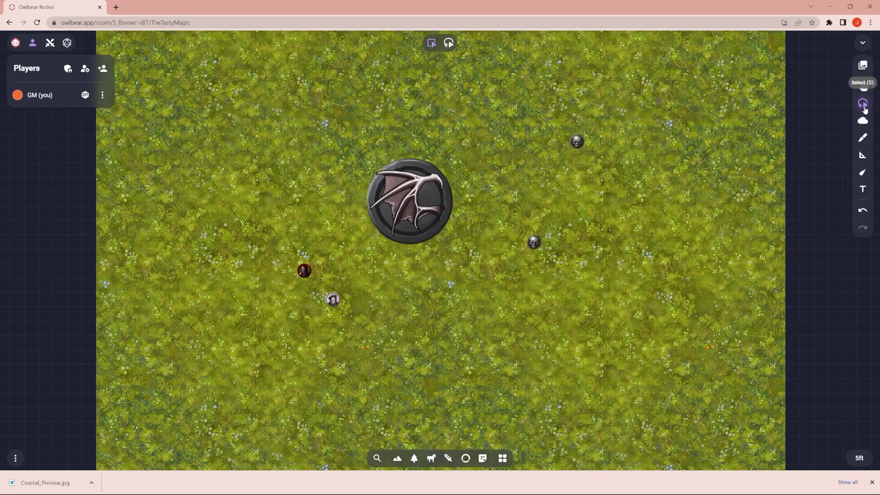
Fill the whole Meadow scene with fog and toggle the fog preview on and off.
left_click(861, 121)
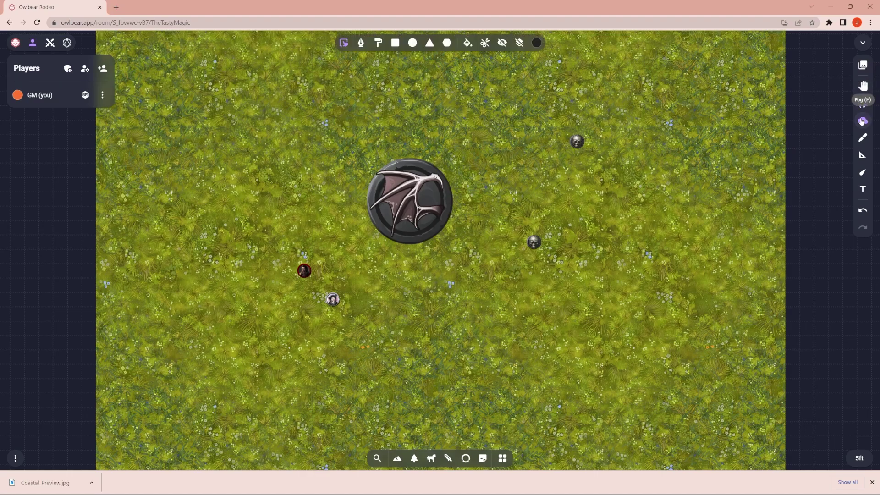
scroll(651, 244, "down", 2)
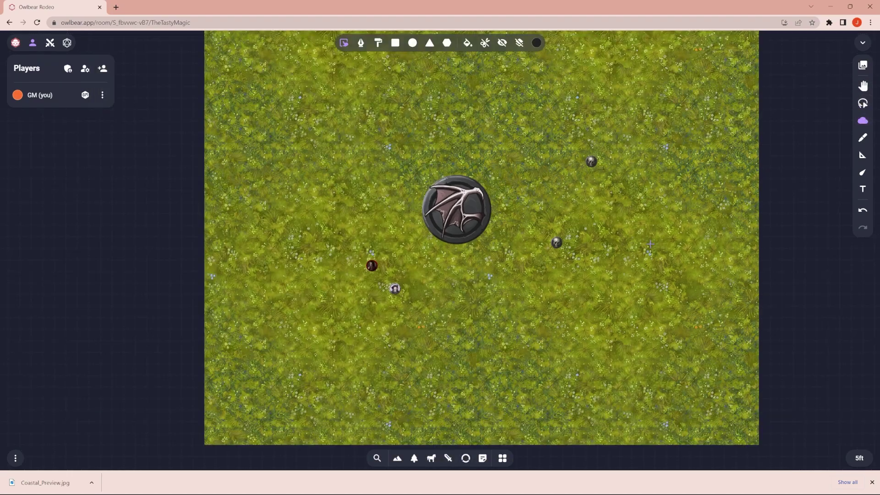
scroll(557, 198, "up", 1)
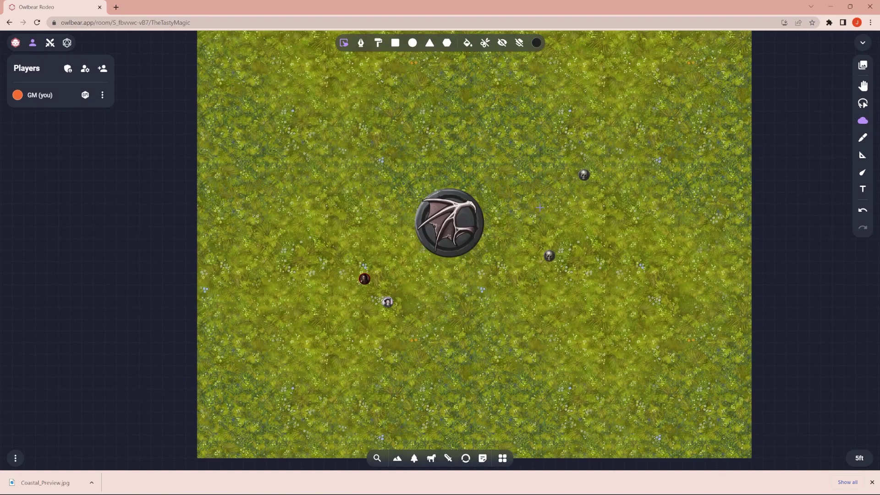
left_click(468, 44)
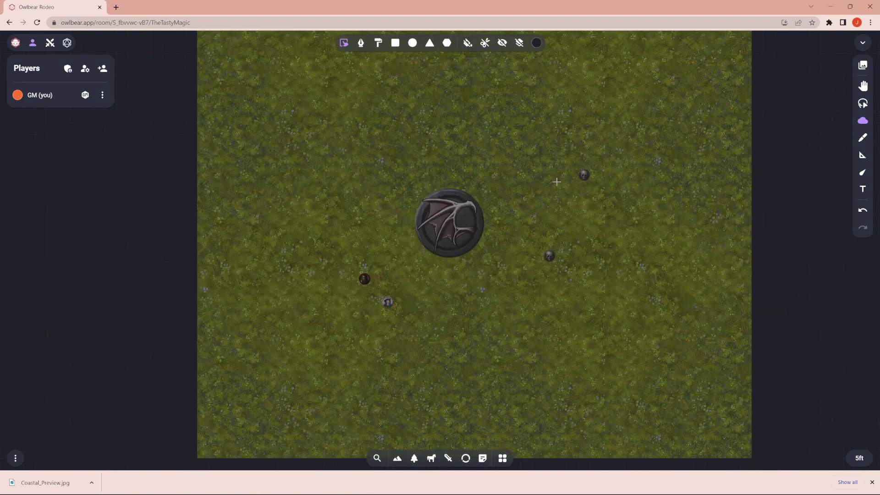
left_click(503, 45)
left_click(502, 45)
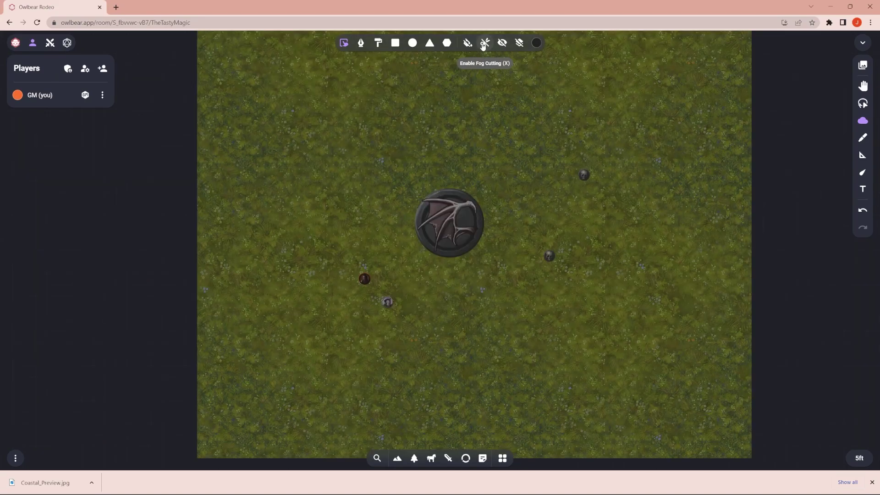
Enable fog cutting and brush a roughly circular opening around the Fiend, Tobias and Grey tokens.
left_click(483, 45)
left_click(378, 43)
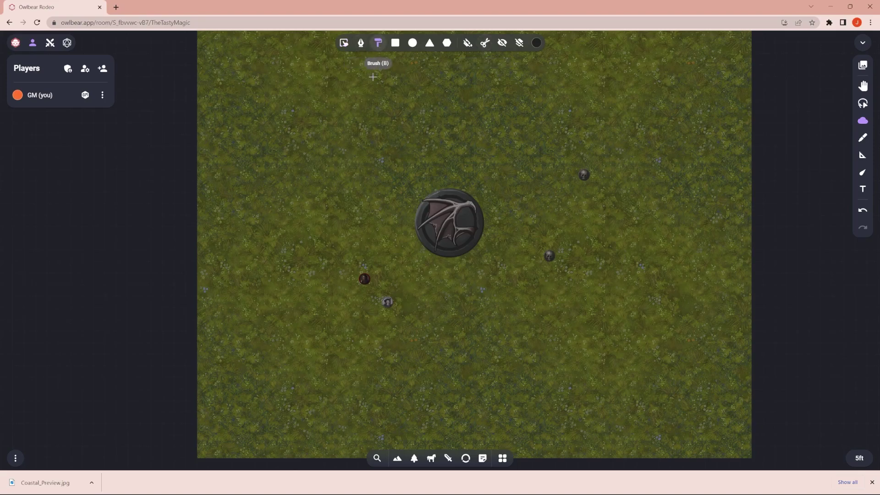
left_click_drag(323, 172, 504, 364)
mouse_move(467, 389)
left_mouse_down()
mouse_move(291, 164)
mouse_move(327, 140)
left_mouse_up()
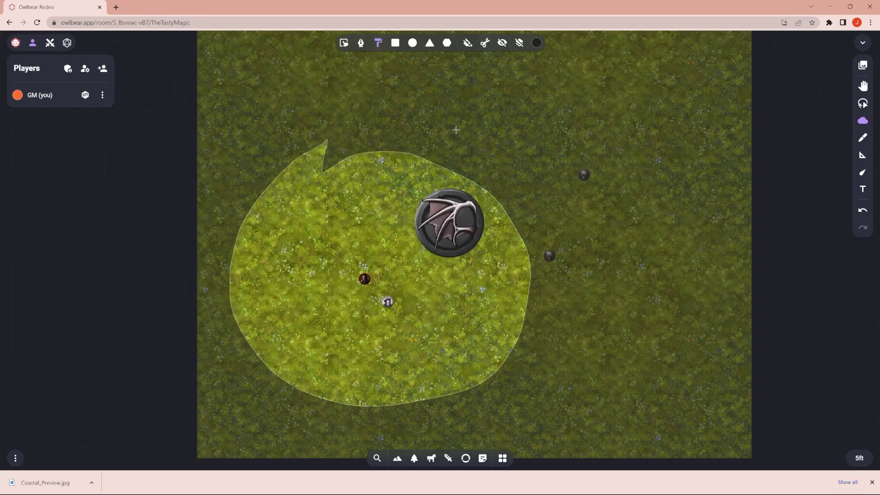
Toggle the fog preview on and off and undo the brushed opening.
left_click(504, 44)
left_click(504, 44)
key("ctrl+z")
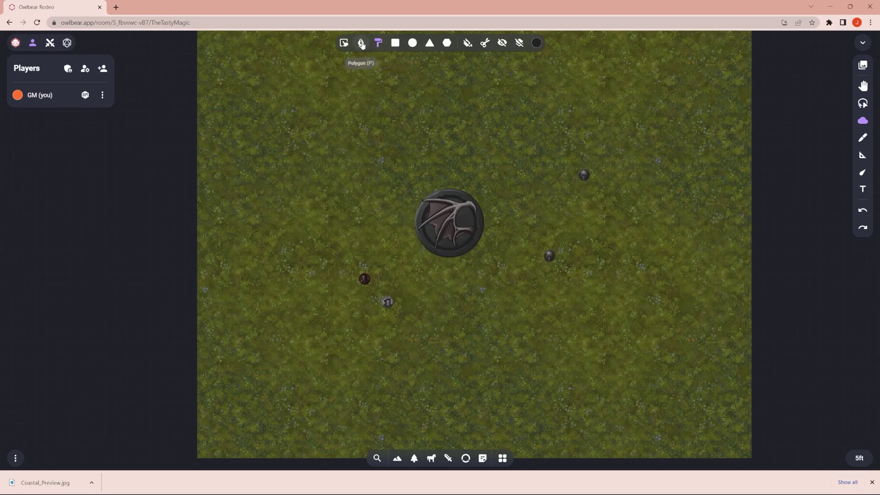
Cut a polygonal opening in the fog around the Fiend, Tobias and Grey tokens, and undo back to the unfogged Meadow scene.
left_click(360, 42)
left_click(350, 108)
left_click(503, 109)
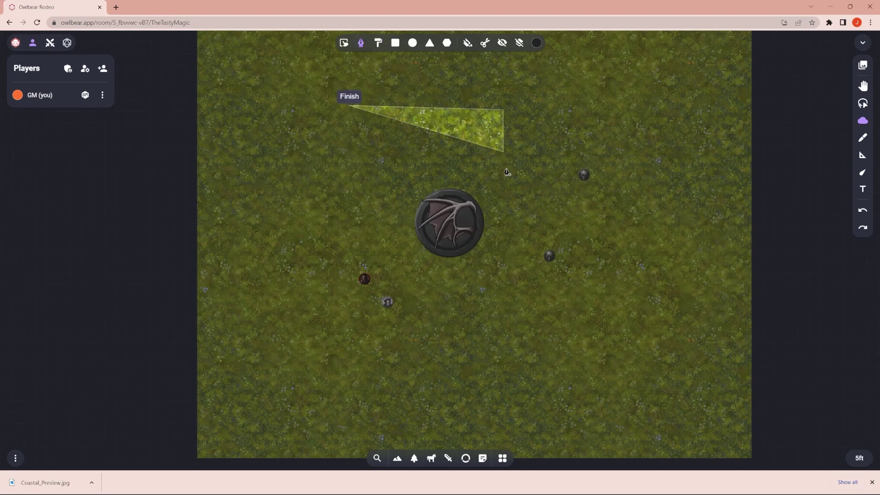
left_click(514, 243)
left_click(590, 302)
left_click(454, 426)
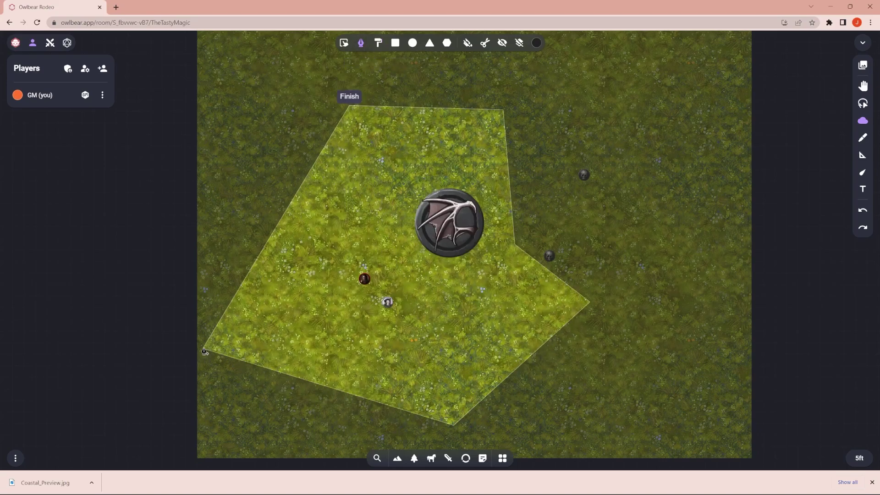
left_click(203, 349)
left_click(364, 186)
left_click(349, 100)
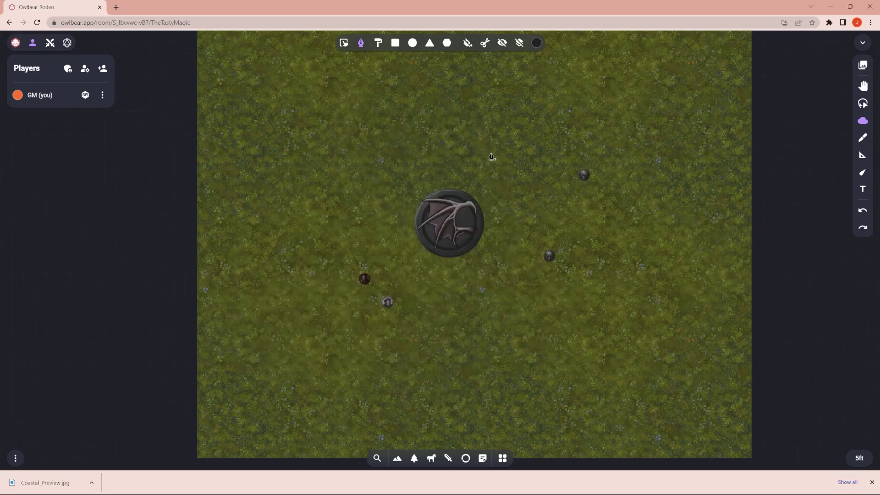
key("ctrl+z")
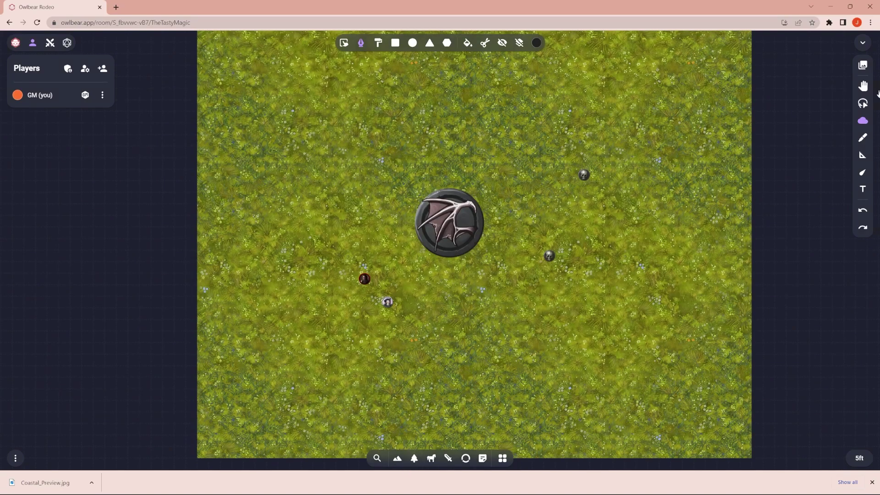
Open the Cos501 scene at its Ground Floor plan.
left_click(863, 65)
left_click(493, 249)
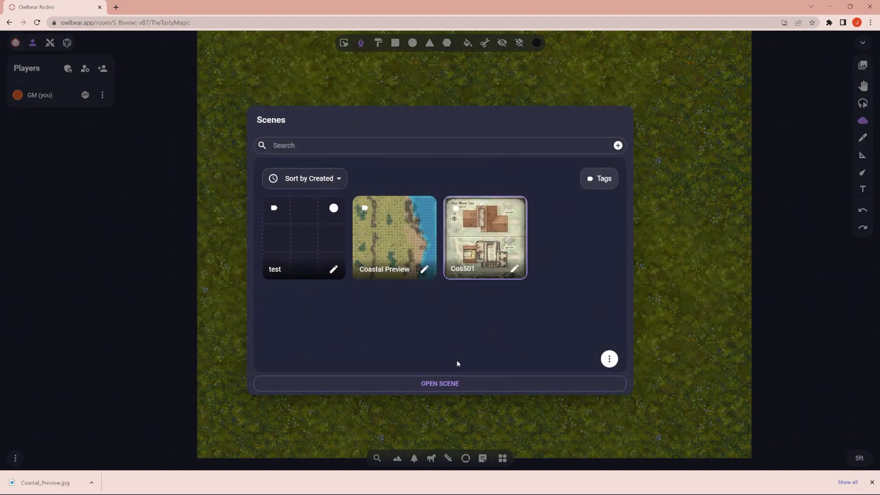
left_click(448, 384)
scroll(484, 327, "up", 5)
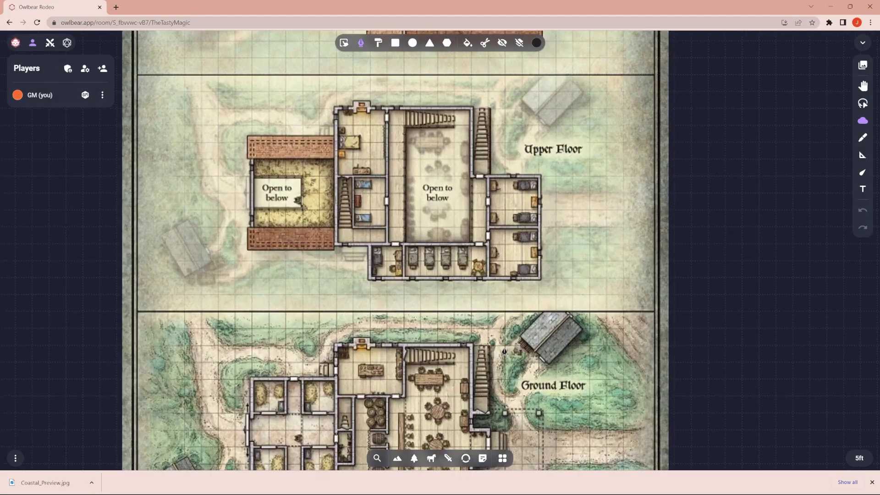
scroll(550, 188, "up", 3)
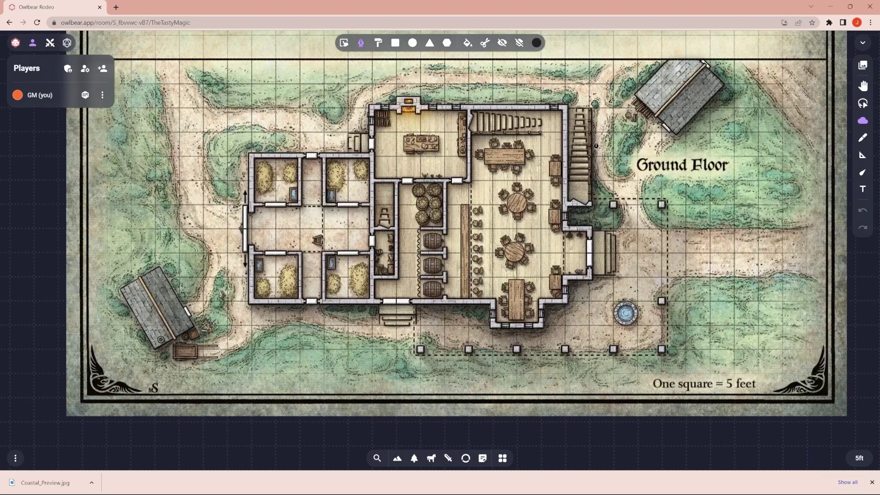
scroll(599, 172, "up", 1)
Fill the scene with fog and trace a fog polygon along the outer walls of the Ground Floor building.
left_click(468, 43)
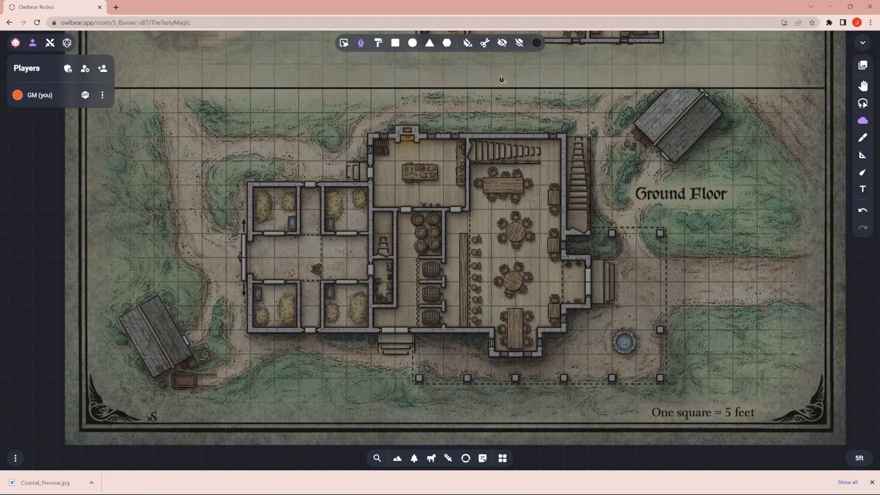
left_click(484, 43)
left_click(371, 182)
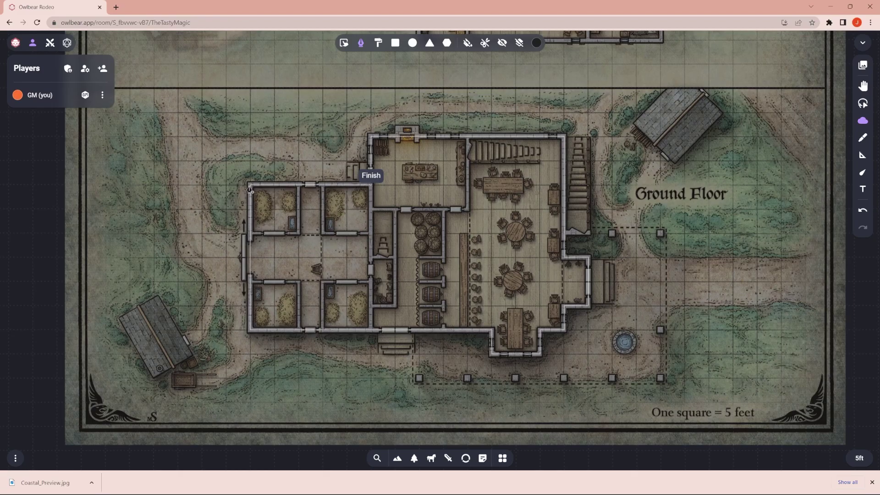
left_click(372, 178)
Turn off the scene-wide fog fill and toggle the fog preview to check the Ground Floor building's cover.
left_click(467, 42)
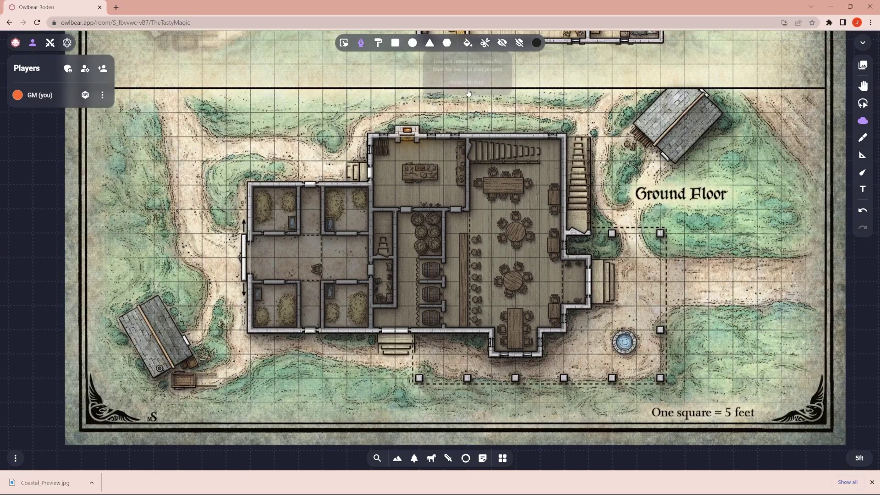
left_click(467, 85)
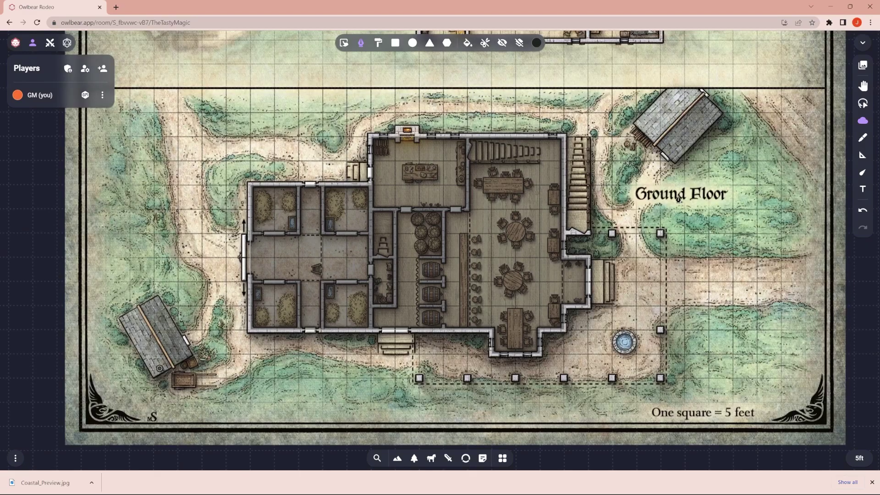
left_click(506, 45)
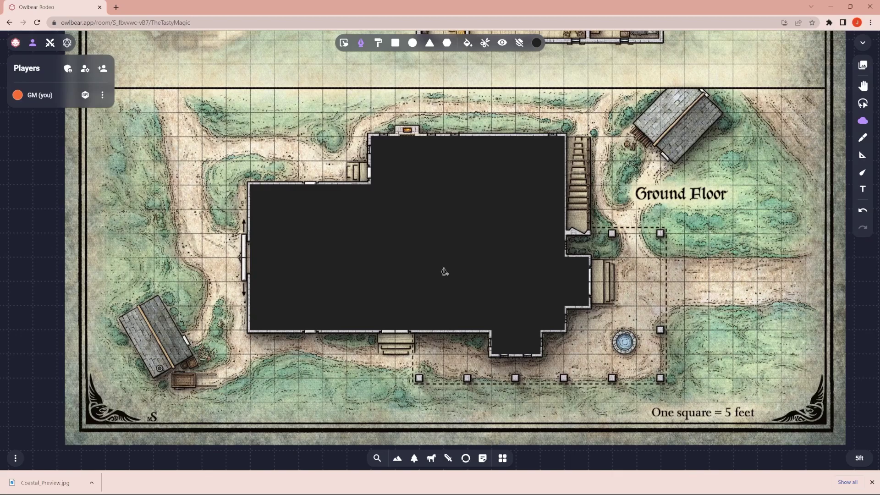
left_click(502, 42)
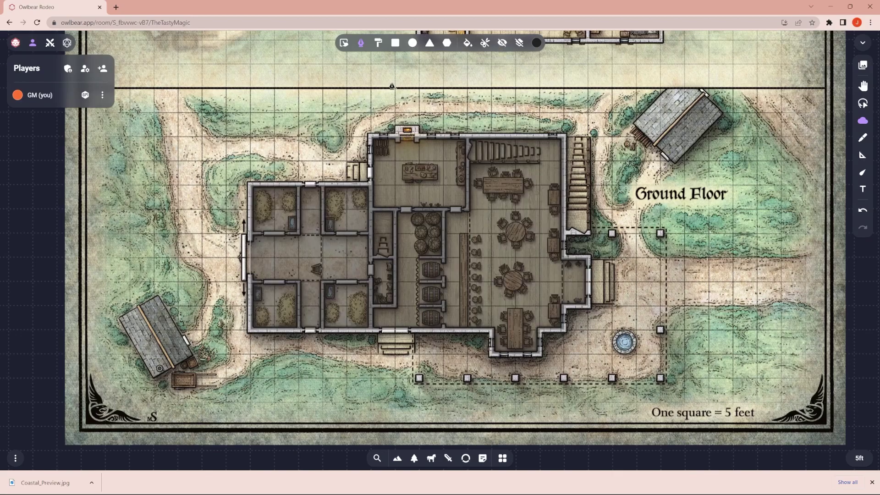
Cut a polygon from the Ground Floor fog along the walls of the large room with tables, bar counter and barrels.
left_click(487, 44)
left_click(469, 139)
left_click(467, 211)
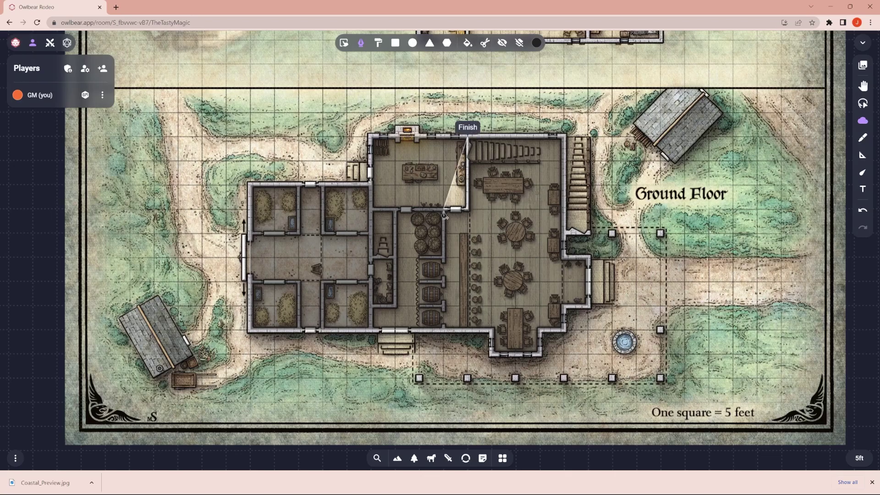
left_click(444, 212)
left_click(443, 258)
left_click(419, 258)
left_click(419, 329)
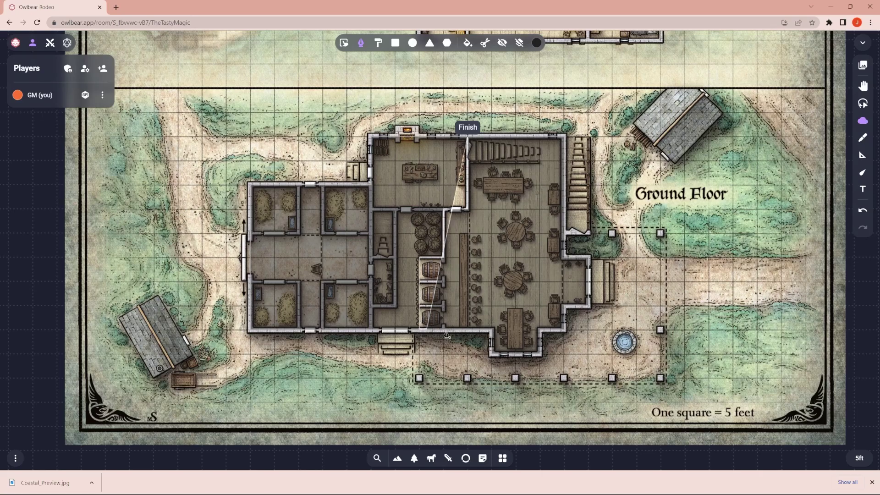
left_click(492, 329)
left_click(492, 355)
left_click(541, 355)
left_click(541, 329)
left_click(564, 329)
left_click(564, 304)
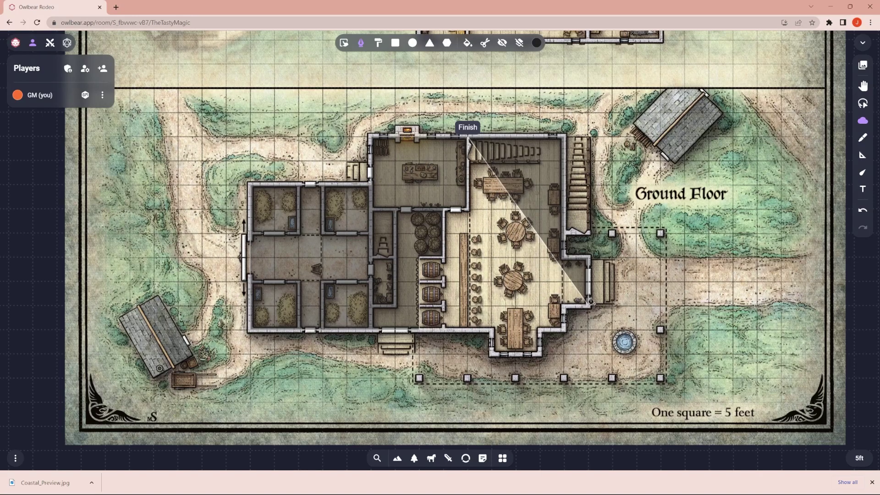
left_click(590, 303)
left_click(590, 263)
left_click(570, 261)
left_click(568, 232)
left_click(563, 136)
left_click(469, 138)
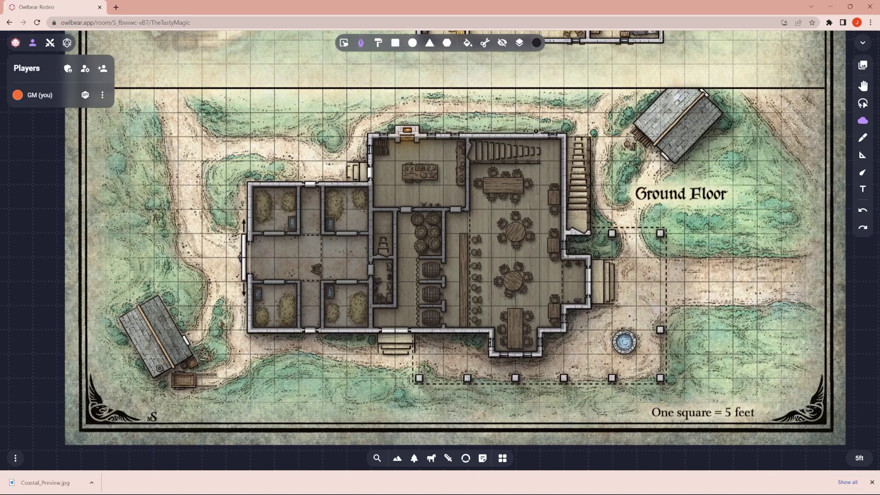
Cut a closed polygon from the Ground Floor fog around the dining room, following the bar, bay window and entrance alcove walls.
left_click(563, 136)
left_click(468, 138)
left_click(467, 210)
left_click(444, 211)
left_click(443, 262)
left_click(418, 262)
left_click(417, 329)
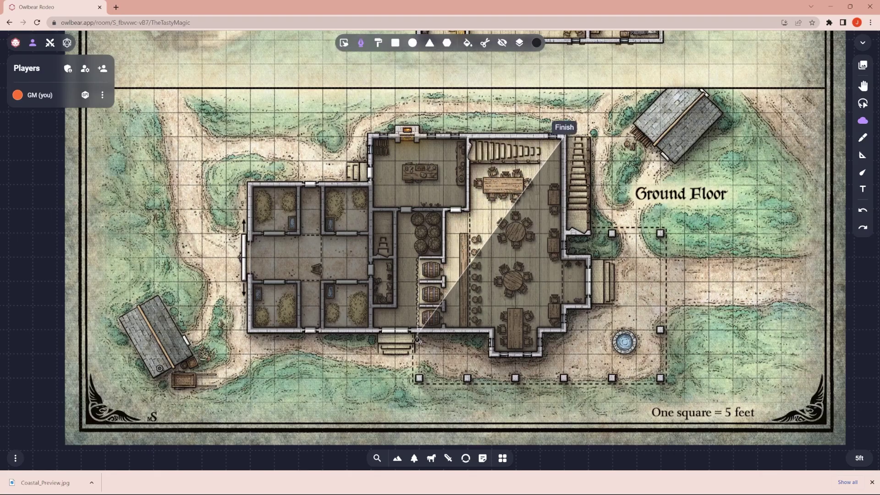
left_click(491, 354)
left_click(541, 354)
left_click(541, 329)
left_click(563, 329)
left_click(563, 304)
left_click(590, 305)
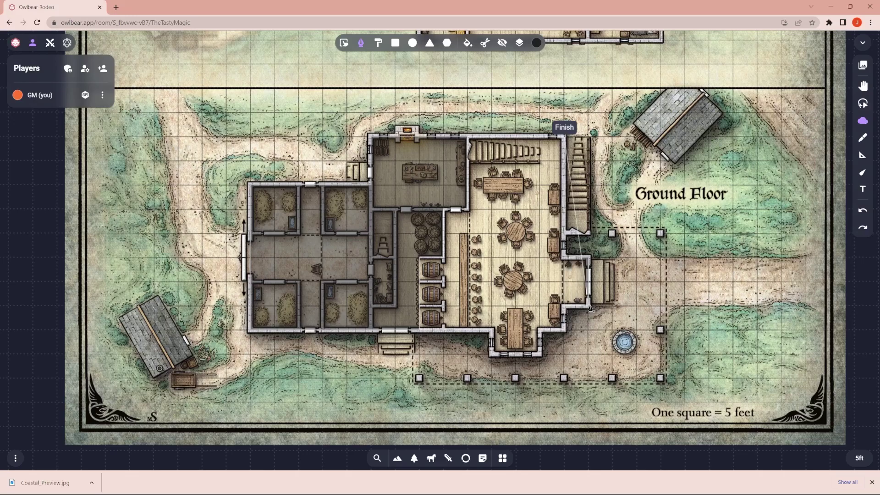
left_click(591, 262)
left_click(563, 136)
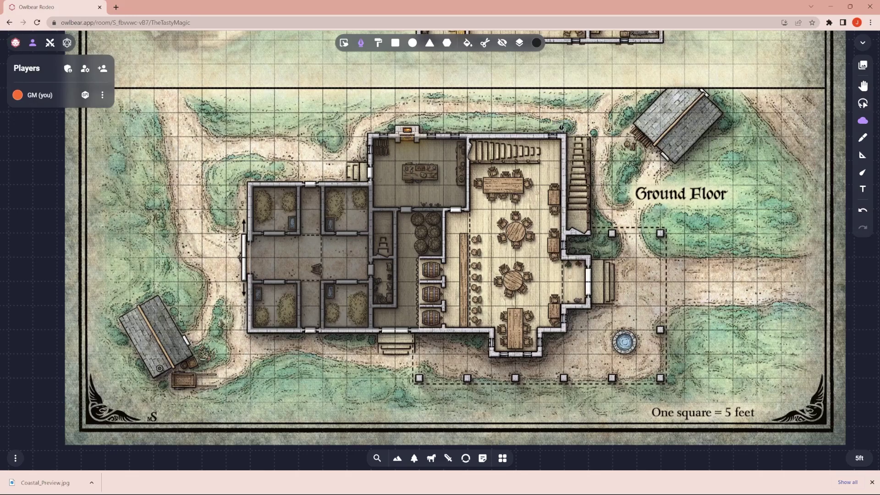
Toggle the fog preview to check the dining room cut, and try a fog brush stroke along the kitchen's outer west wall.
left_click(502, 43)
left_click(503, 43)
left_click(378, 42)
mouse_move(371, 137)
left_mouse_down()
mouse_move(428, 136)
mouse_move(472, 174)
mouse_move(465, 211)
mouse_move(371, 208)
left_mouse_up()
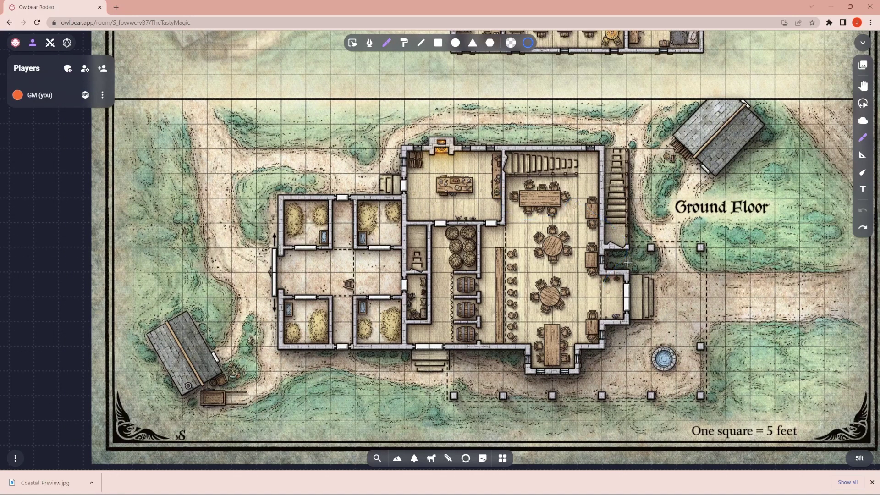
Look at the drawing brush, and measure across the map from the Ground Floor title to the path west of the building.
left_click(404, 45)
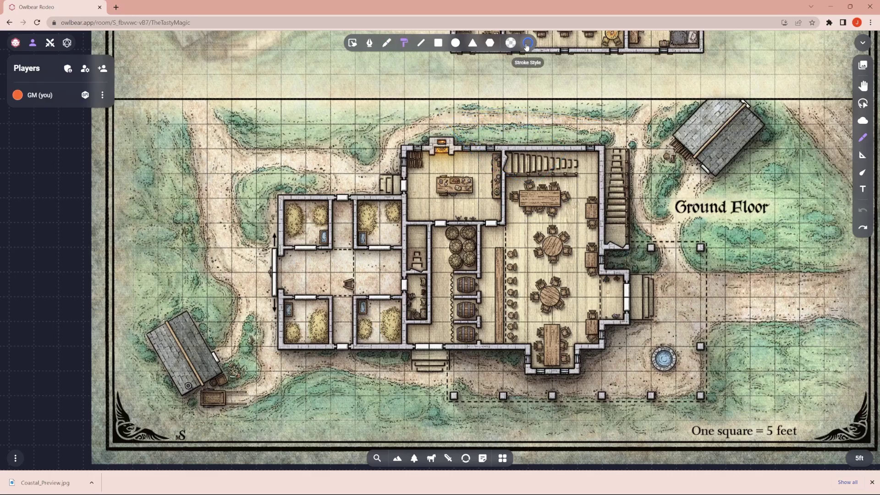
left_click(863, 155)
left_click_drag(738, 191, 189, 185)
Place the Fire Cube prop over the Ground Floor dining room.
left_click(431, 458)
left_click(414, 458)
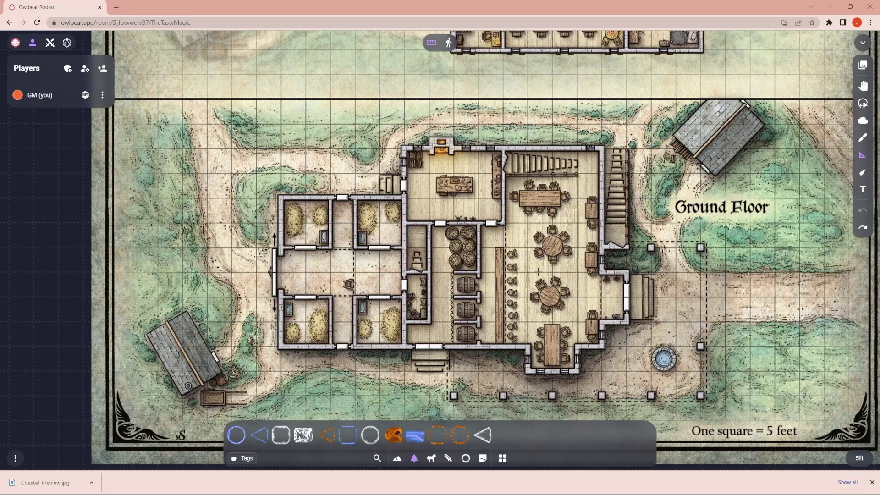
left_click_drag(516, 259, 542, 260)
key("ctrl+z")
left_click_drag(437, 433, 526, 246)
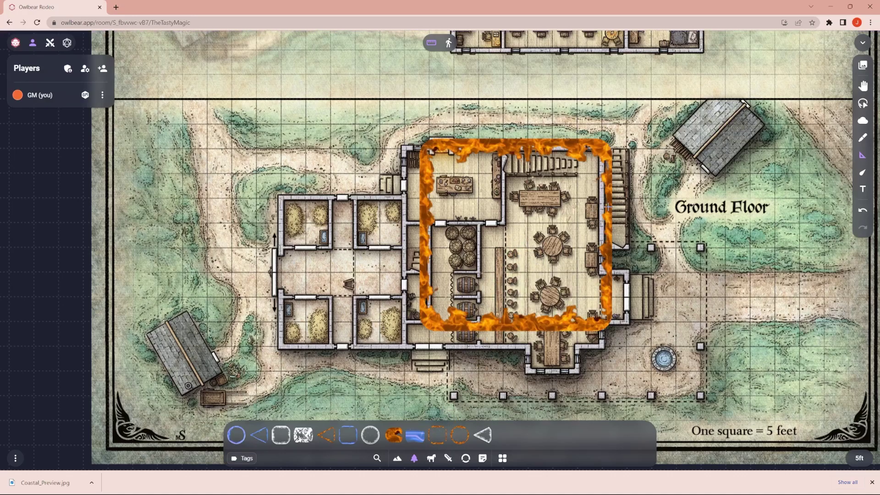
Shrink the Fire Cube to fit around the upper round table, and delete it from the map.
left_click(863, 86)
left_click(609, 234)
mouse_move(609, 235)
left_mouse_down()
mouse_move(535, 235)
mouse_move(589, 222)
mouse_move(603, 231)
left_mouse_up()
scroll(555, 237, "left", 2)
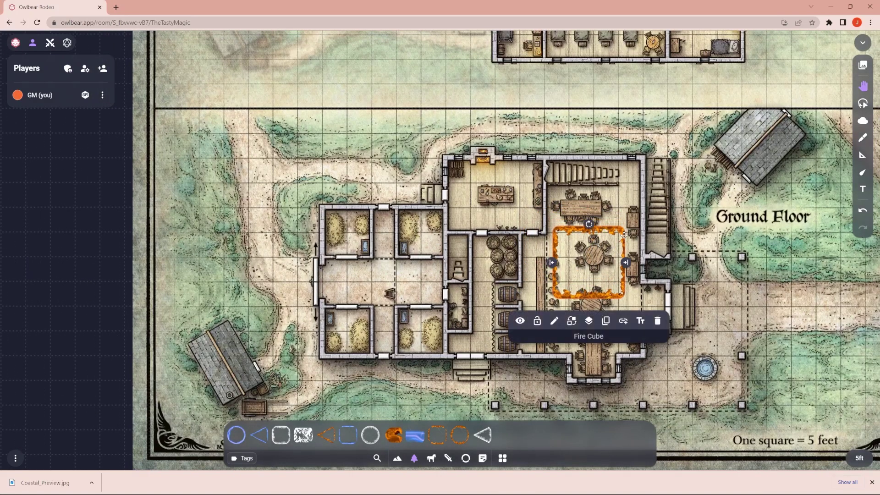
key("Delete")
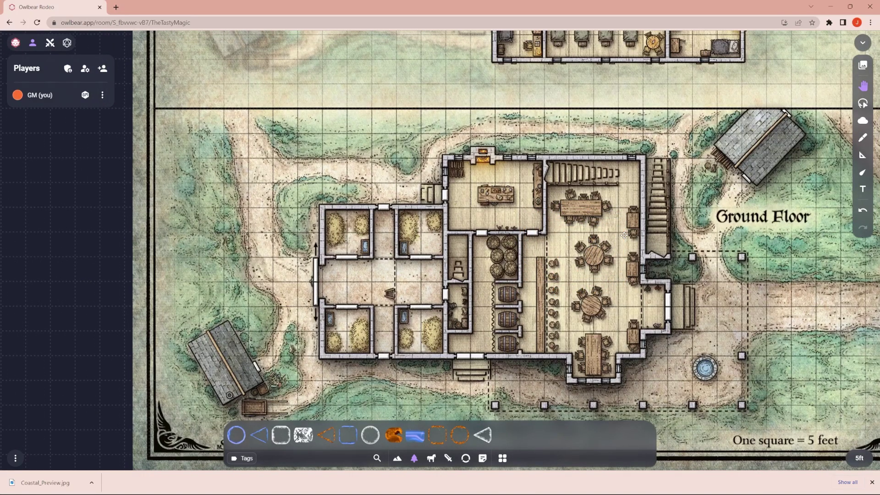
left_click(862, 172)
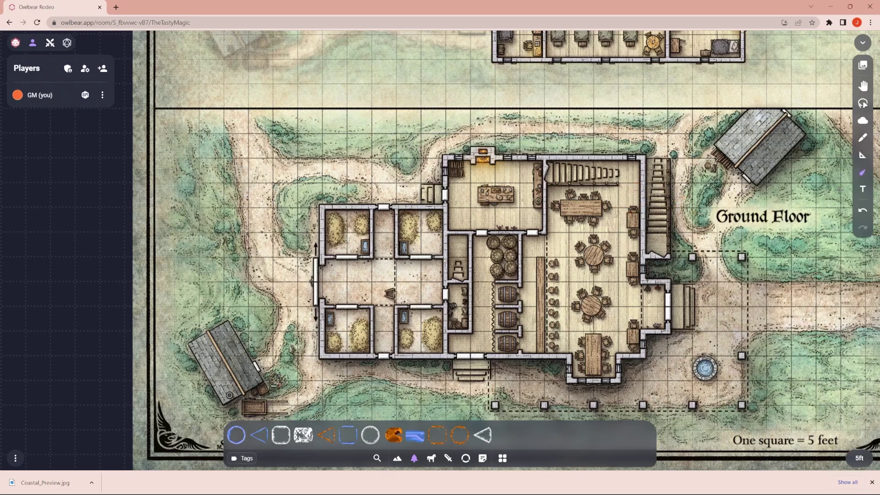
left_click(863, 86)
left_click_drag(576, 245, 537, 290)
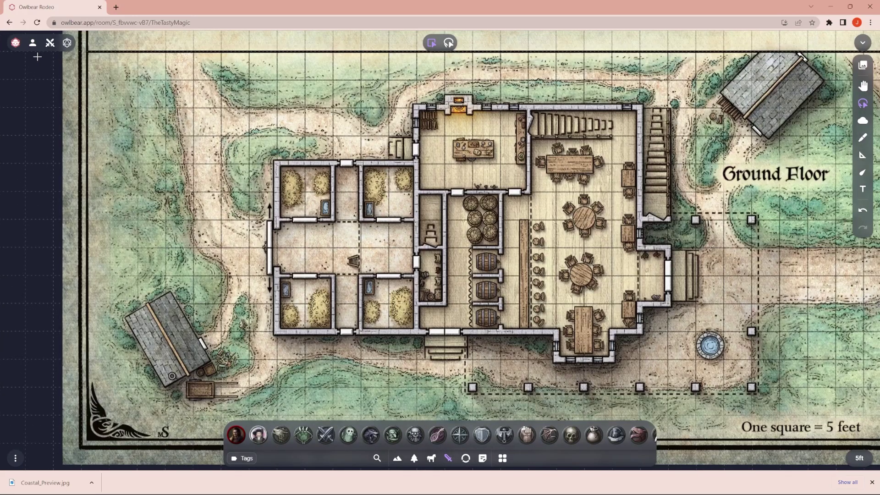
Show the players list, open the room's player invite and close the browser's downloads bar.
left_click(32, 43)
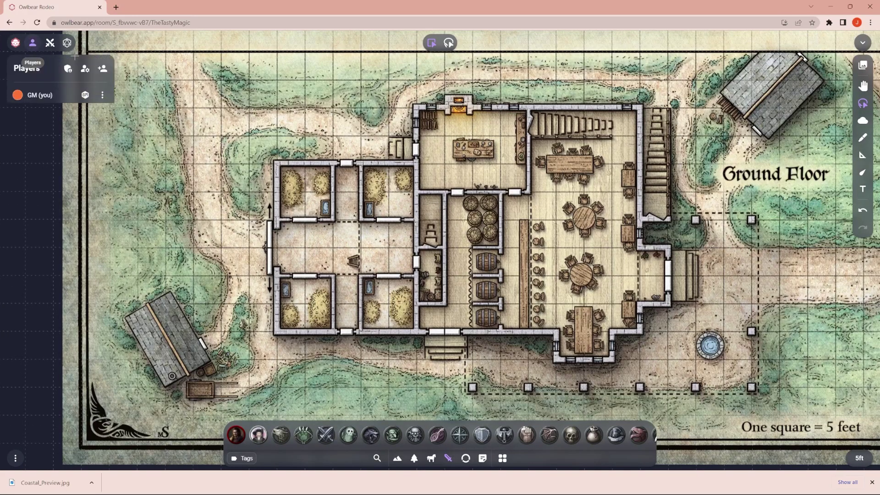
left_click(105, 69)
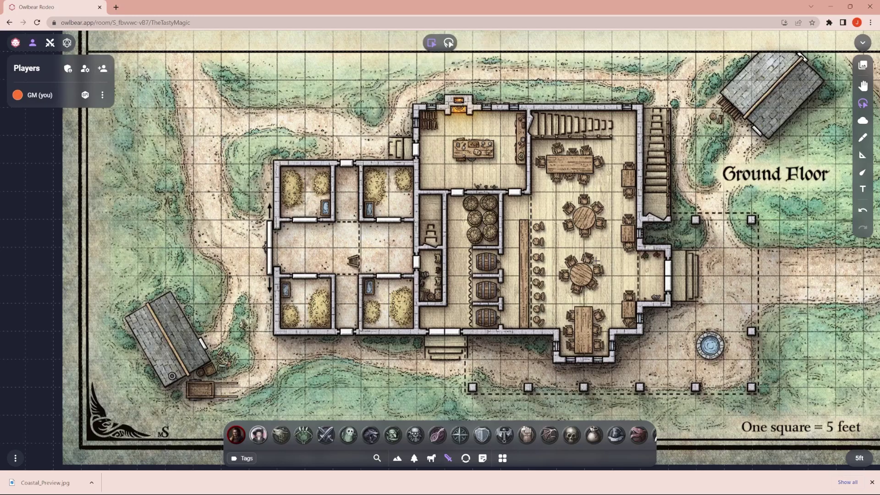
left_click(872, 482)
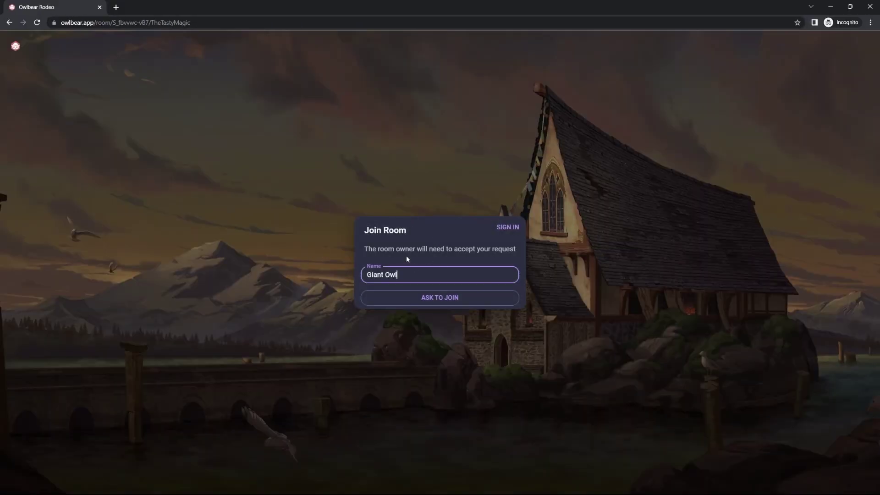
In the incognito window, replace the suggested name with the player's own name and ask to join the room.
key("ctrl+a")
type("Josh")
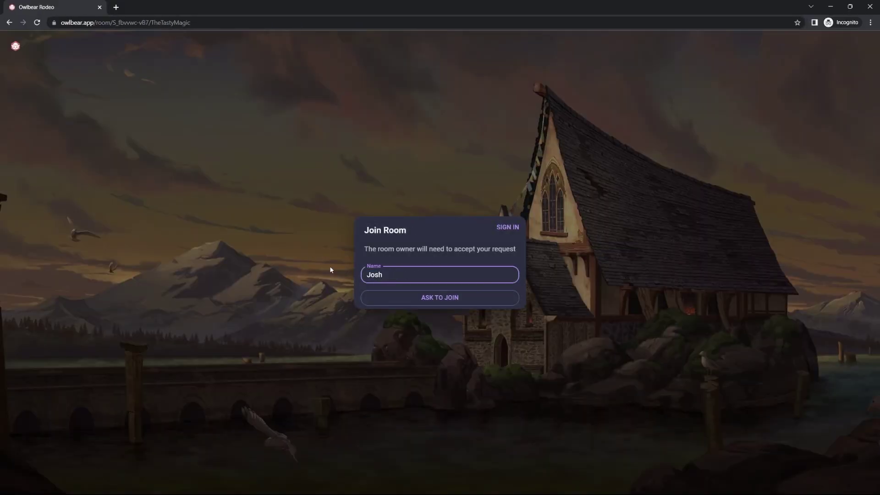
left_click(450, 299)
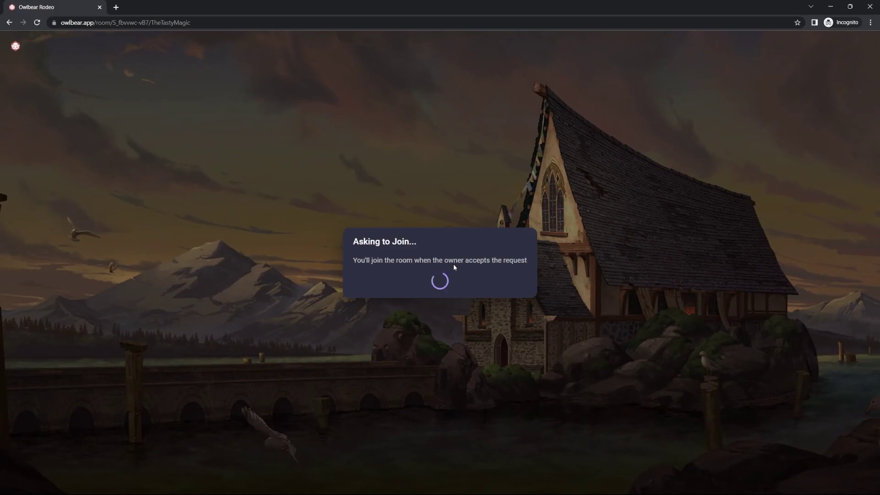
Switch back to the GM window and admit the requesting players, including Chuul, to the room.
key("alt+Tab")
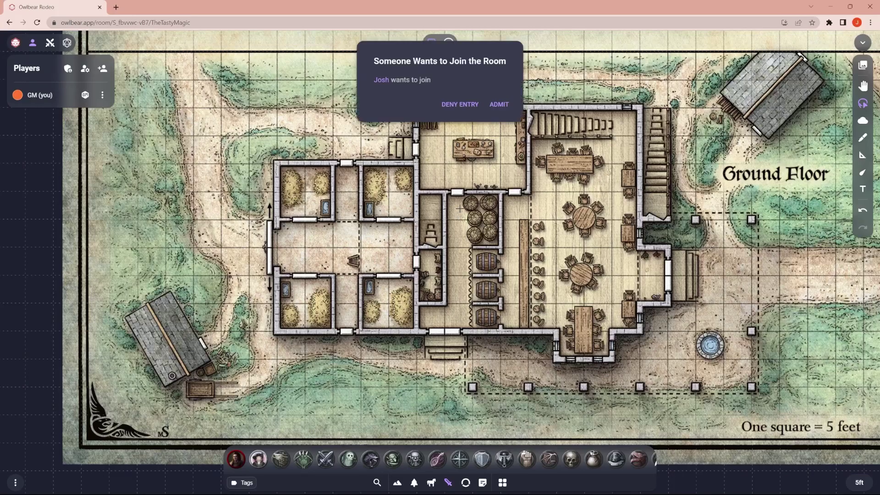
left_click(499, 105)
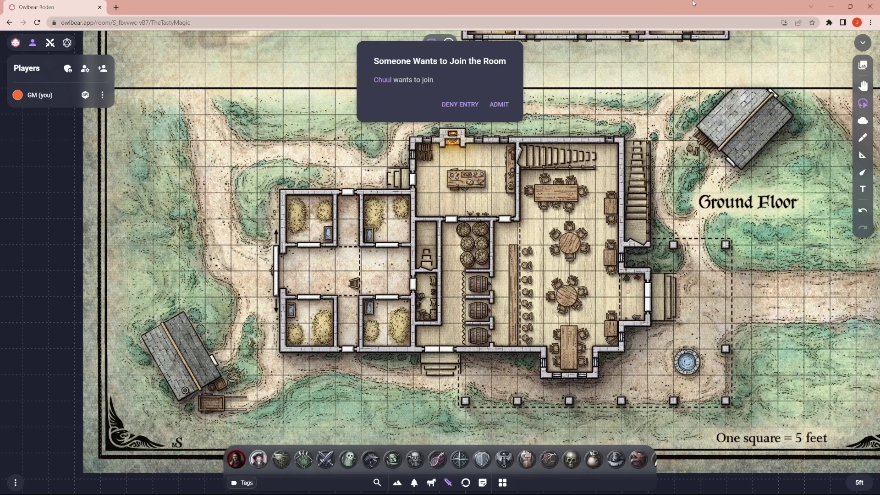
left_click(498, 105)
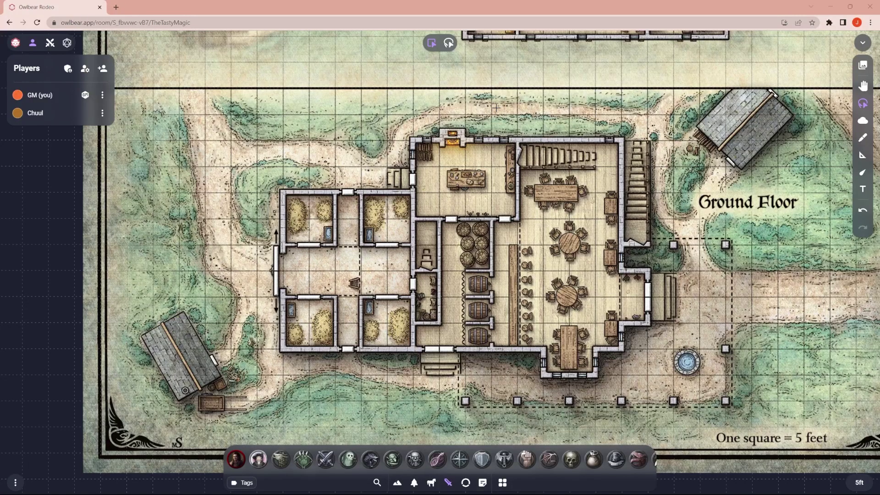
Open the dice tray and view Chuul's dice roll.
left_click(67, 43)
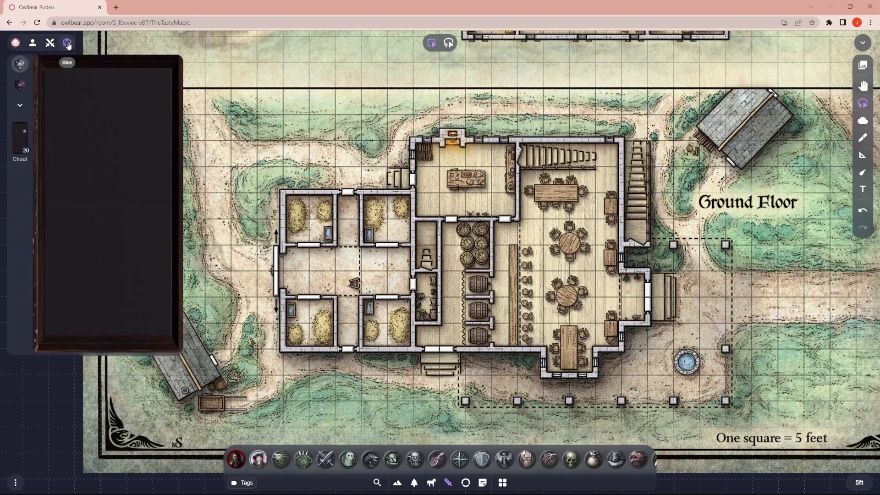
left_click(22, 150)
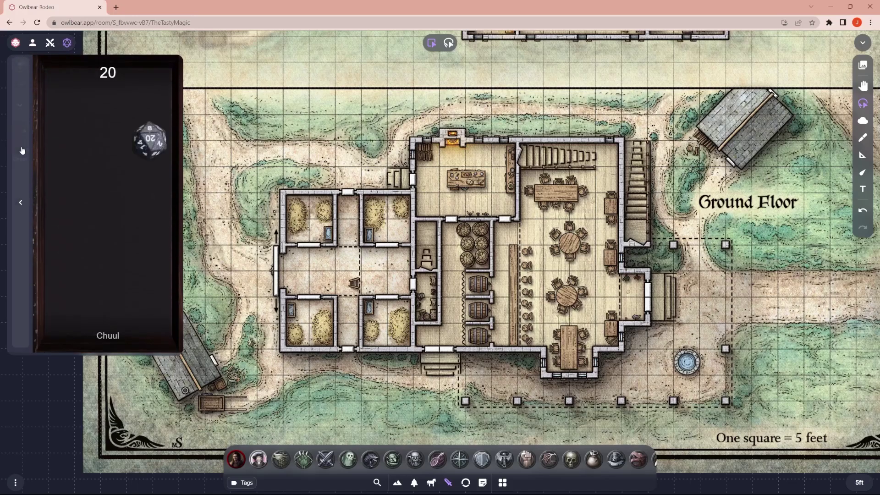